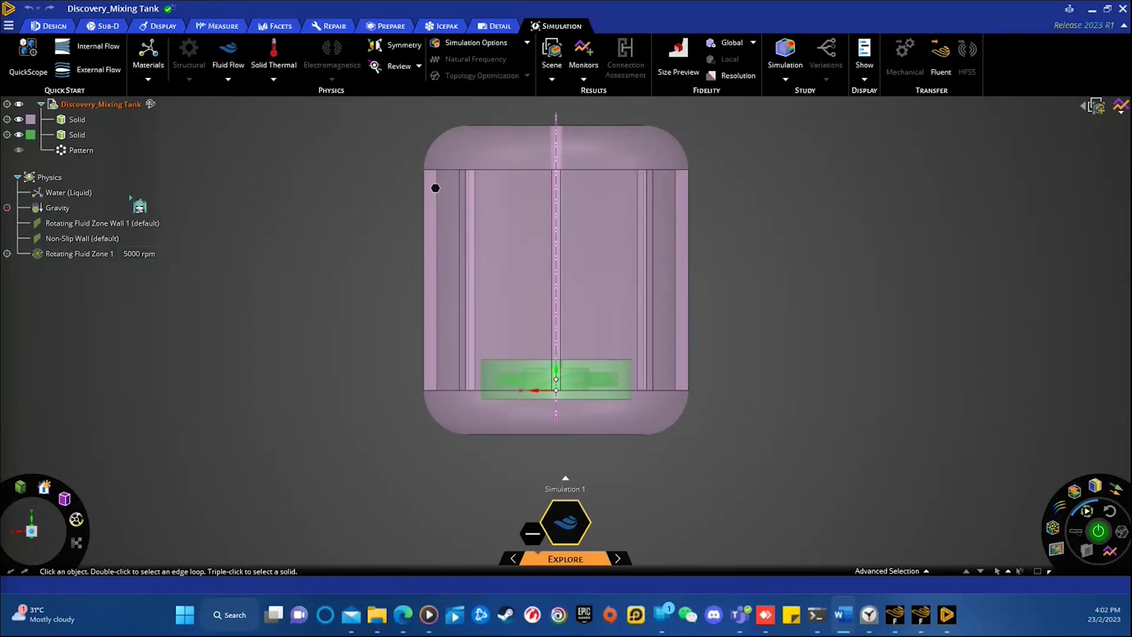
- Inspect the tank's inner wall, a baffle face and the rotating fluid zone while tilting the view
{"action": "left_click", "coordinate": [546, 312]}
{"action": "left_click", "coordinate": [331, 218]}
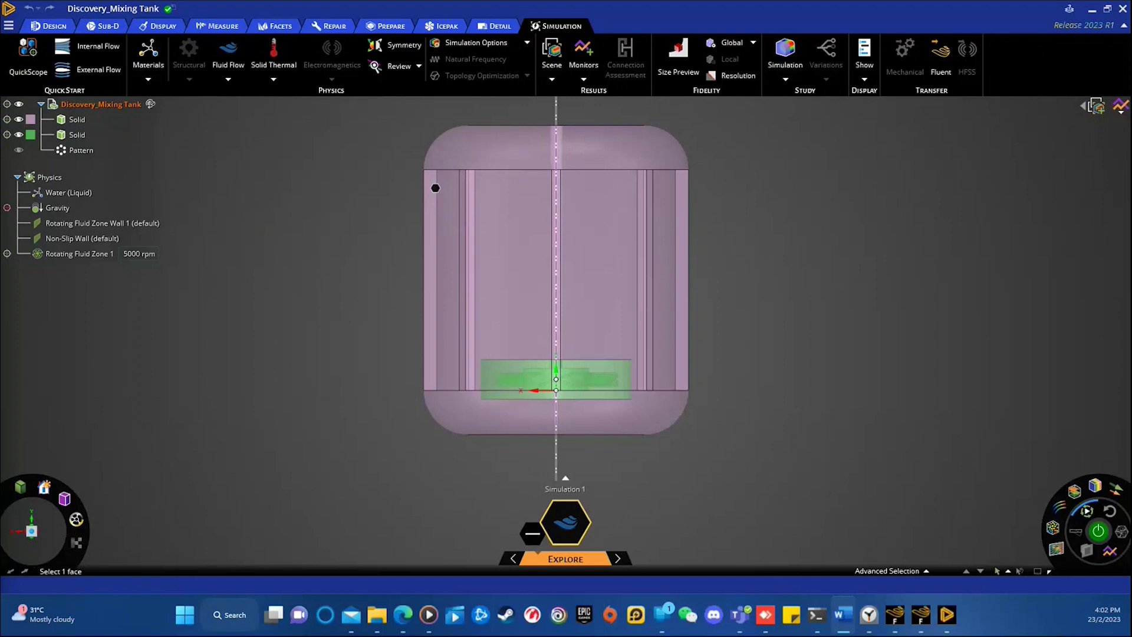
{"action": "left_click", "coordinate": [531, 309]}
{"action": "mouse_move", "coordinate": [530, 308]}
{"action": "middle_mouse_down"}
{"action": "mouse_move", "coordinate": [570, 304]}
{"action": "mouse_move", "coordinate": [495, 302]}
{"action": "mouse_move", "coordinate": [513, 302]}
{"action": "middle_mouse_up"}
{"action": "left_click", "coordinate": [381, 136]}
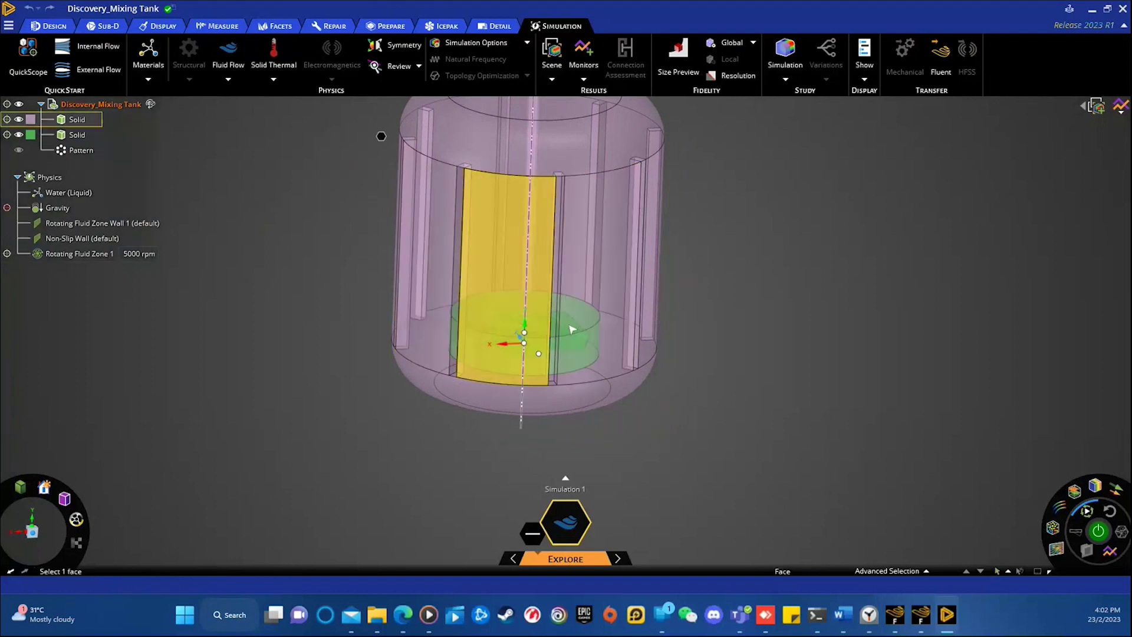
{"action": "left_click", "coordinate": [513, 346]}
{"action": "middle_click_drag", "start_coordinate": [513, 346], "coordinate": [518, 336]}
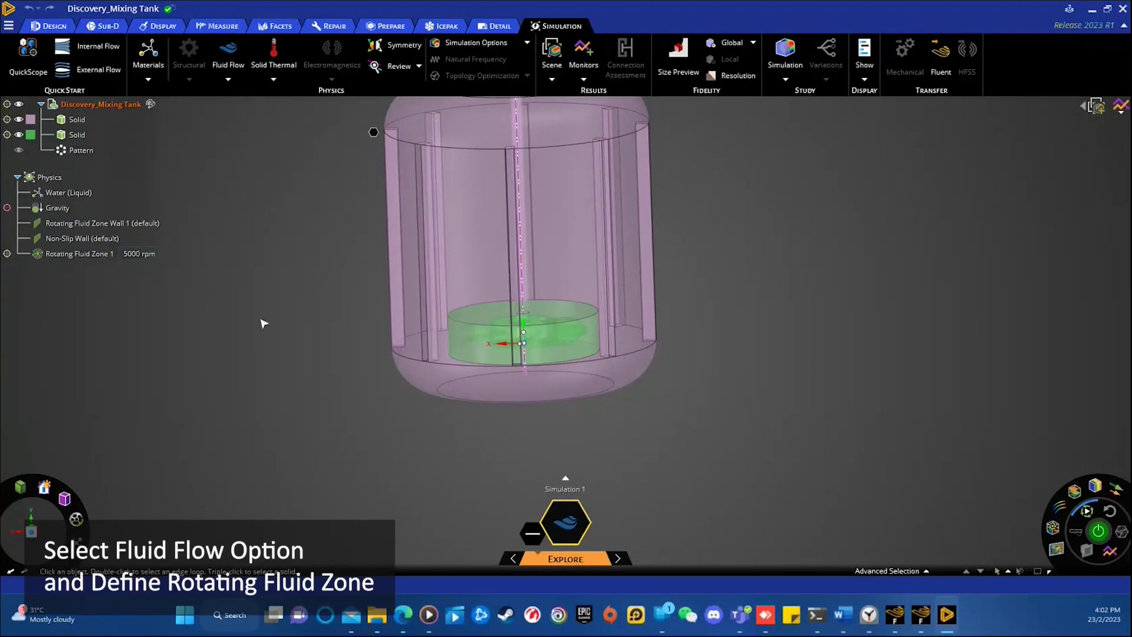
{"action": "left_click", "coordinate": [228, 79]}
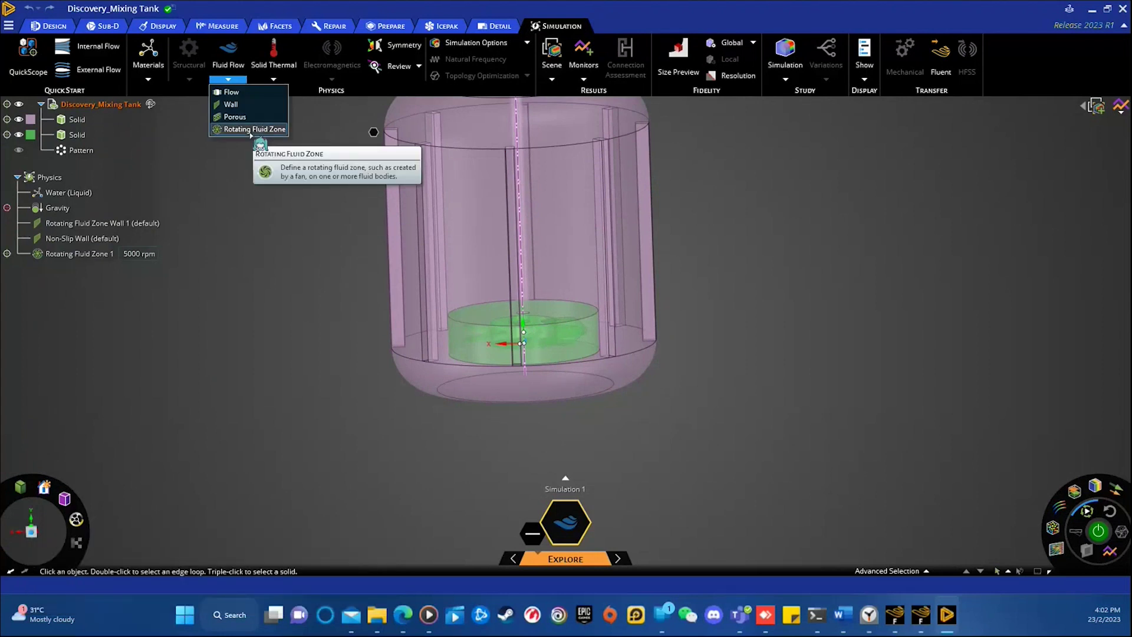
{"action": "left_click", "coordinate": [79, 255]}
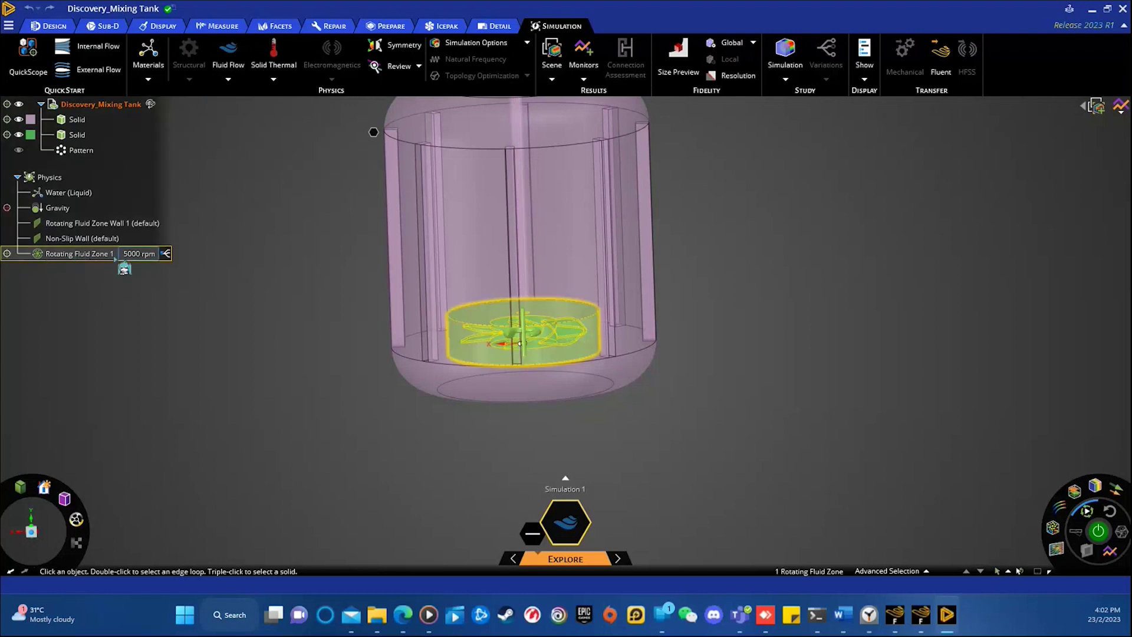
{"action": "key", "text": "Escape"}
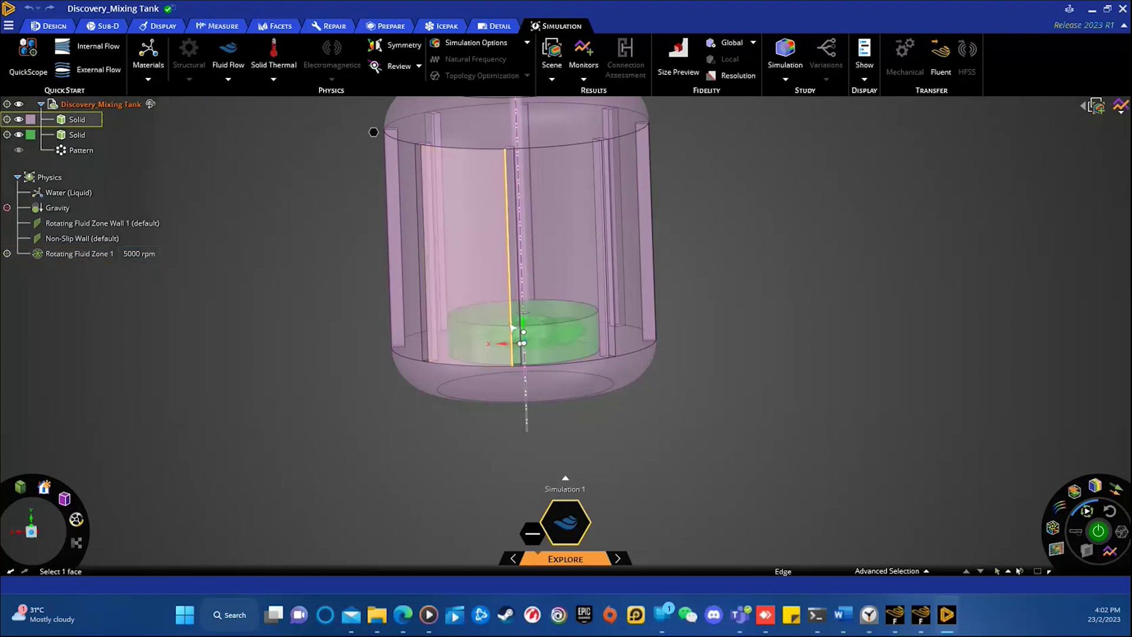
{"action": "left_click", "coordinate": [524, 335]}
{"action": "left_click", "coordinate": [356, 330]}
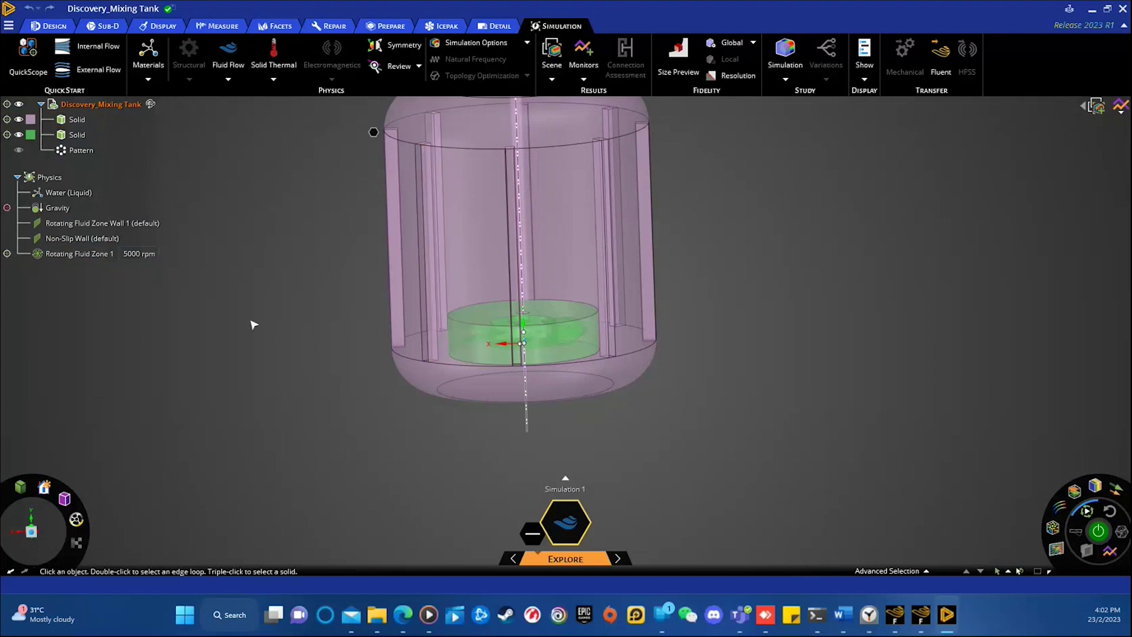
{"action": "left_click", "coordinate": [77, 119]}
{"action": "key", "text": "Escape"}
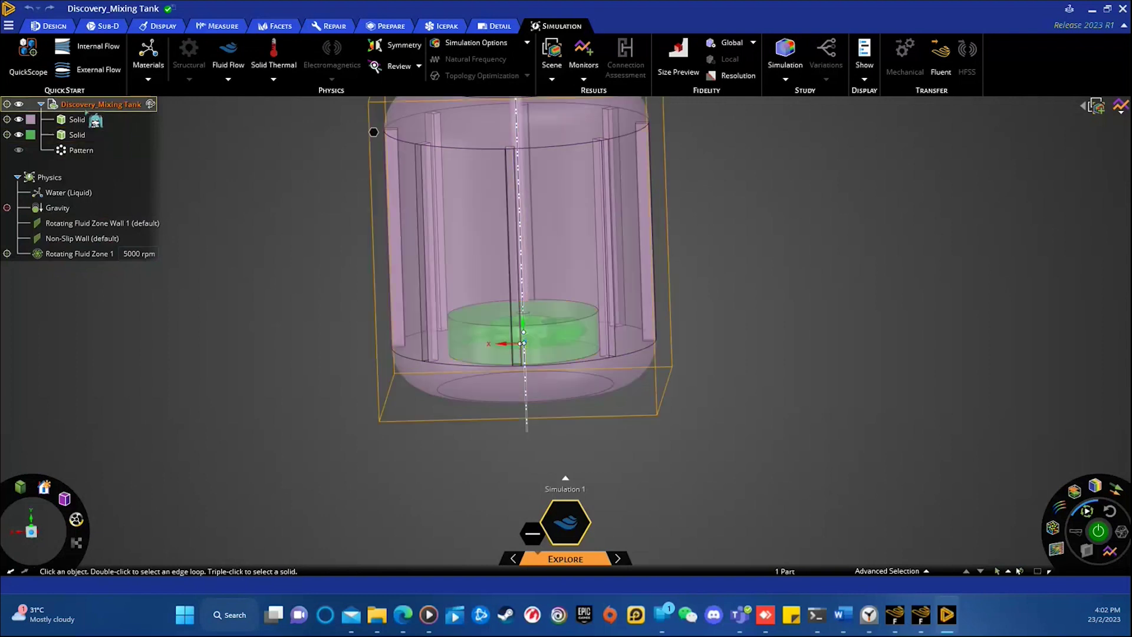
{"action": "left_click", "coordinate": [68, 225]}
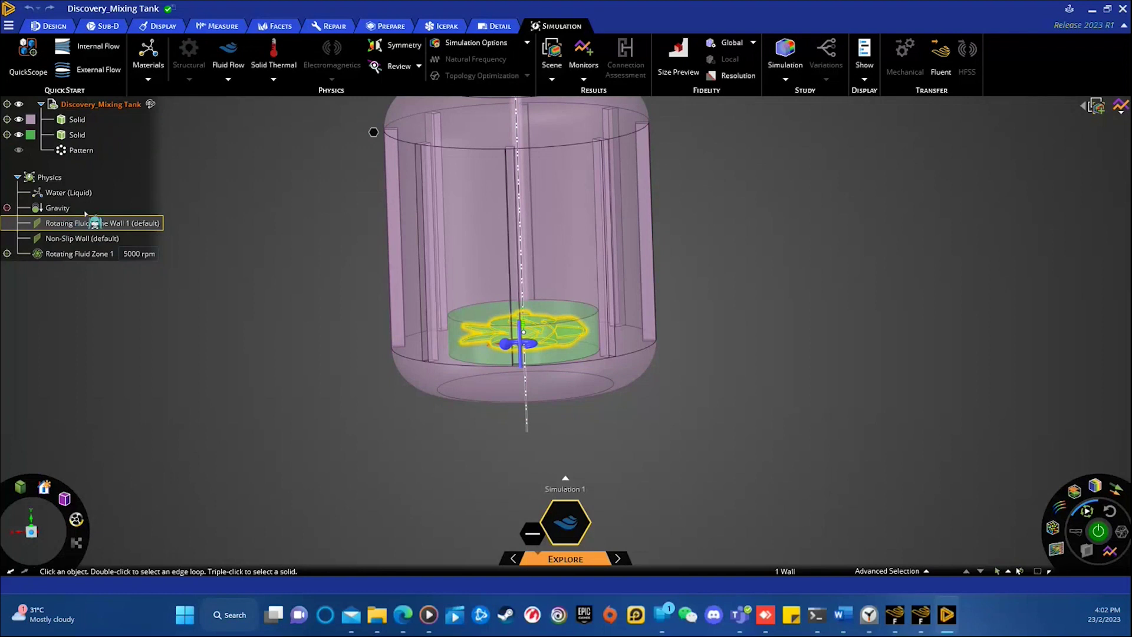
{"action": "left_click", "coordinate": [75, 196]}
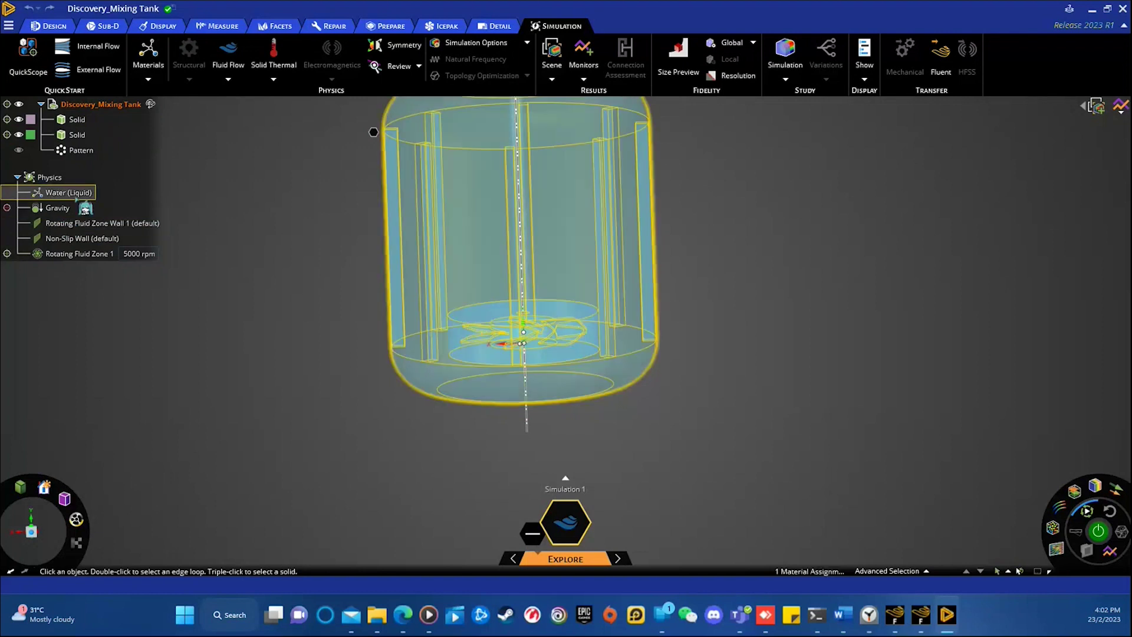
{"action": "left_click", "coordinate": [118, 255]}
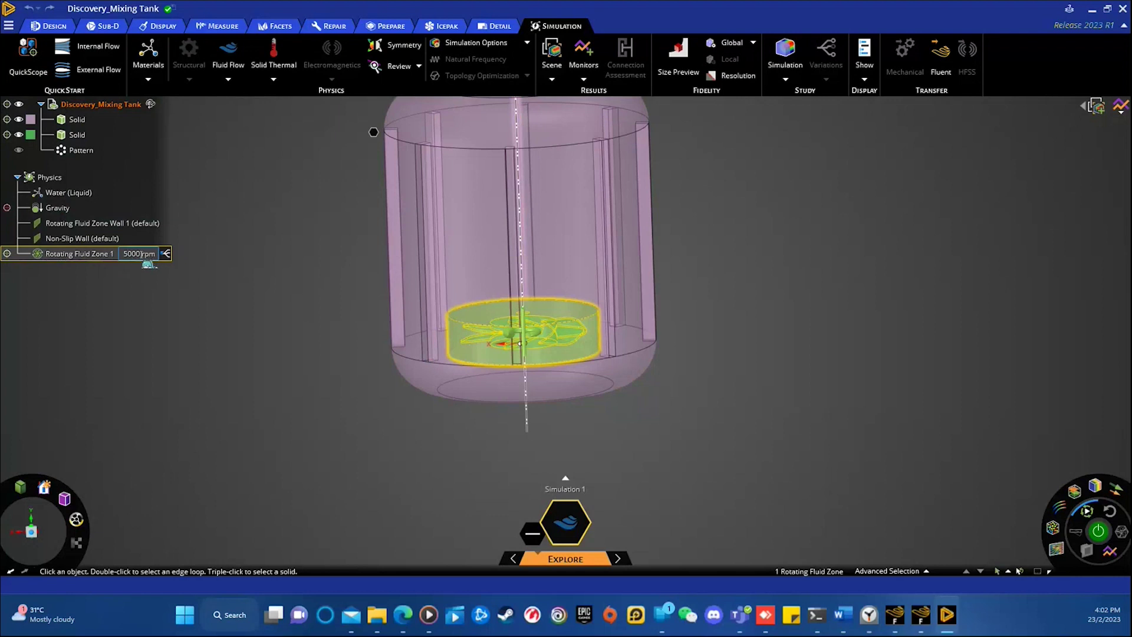
{"action": "left_click", "coordinate": [206, 254]}
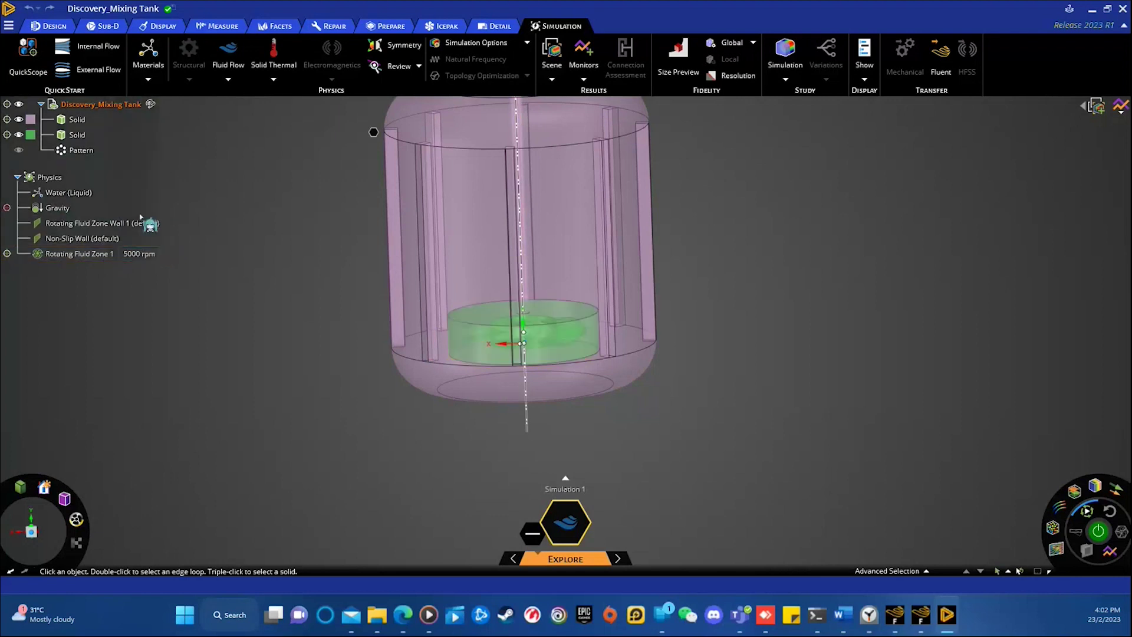
- Solve the mixing tank flow simulation and return to the front Home view
{"action": "left_click", "coordinate": [1099, 531]}
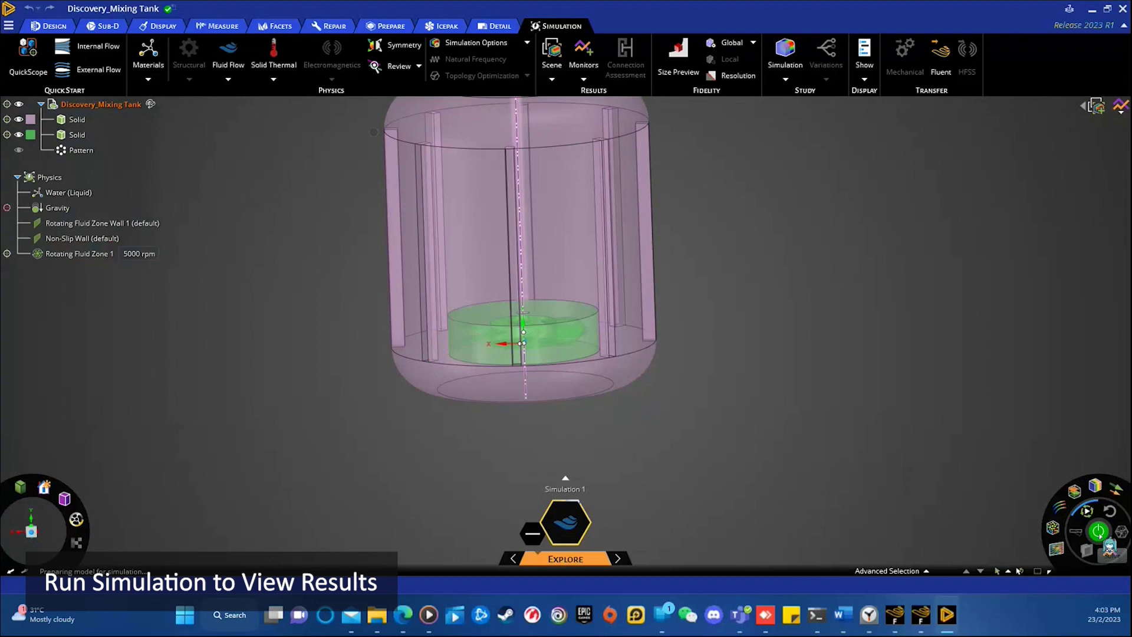
{"action": "mouse_move", "coordinate": [44, 487]}
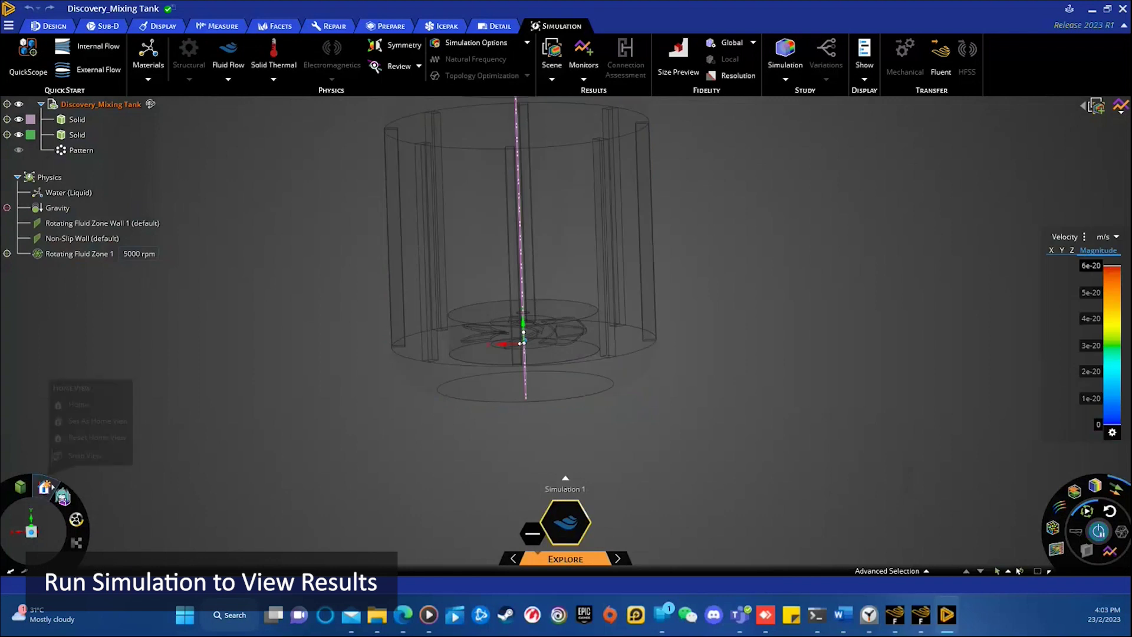
{"action": "left_click", "coordinate": [82, 405]}
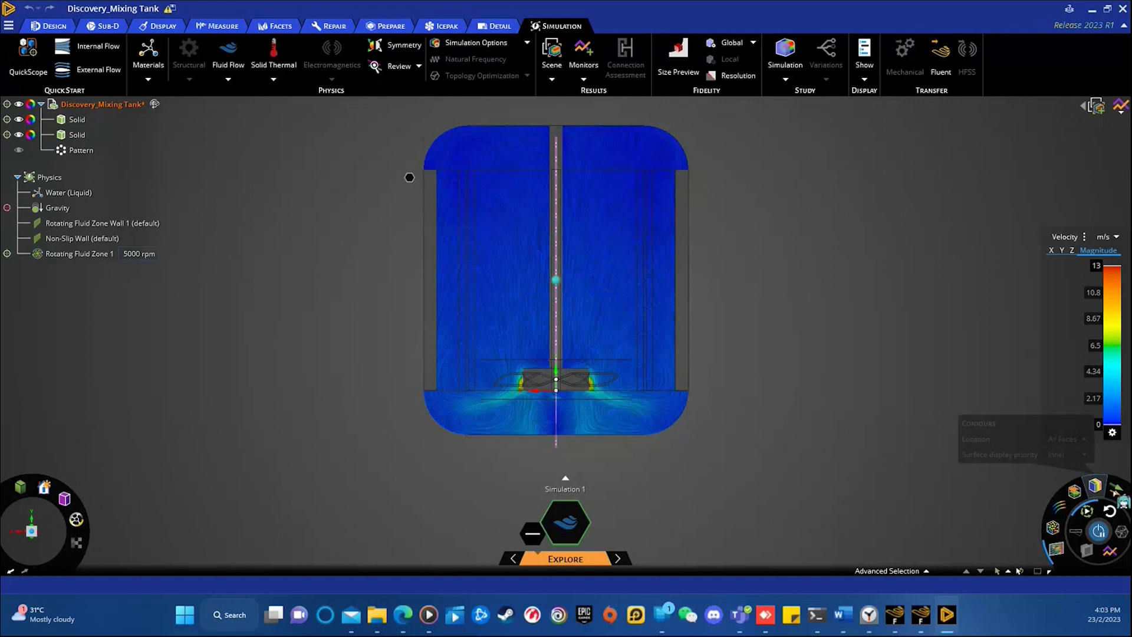
{"action": "left_click", "coordinate": [1060, 559]}
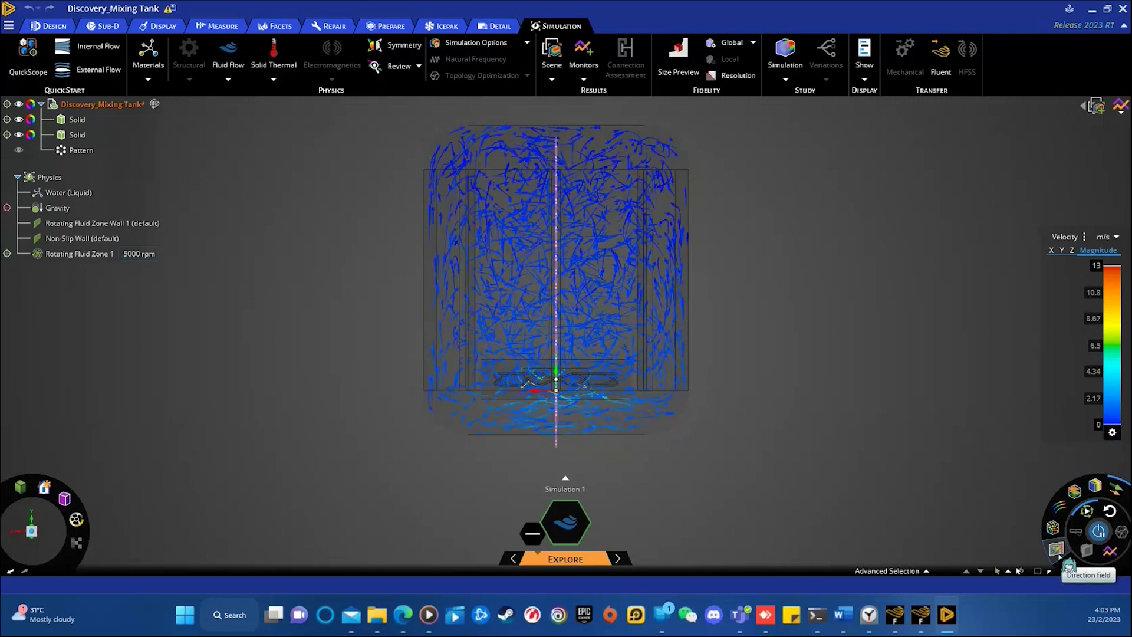
{"action": "left_click", "coordinate": [1067, 565]}
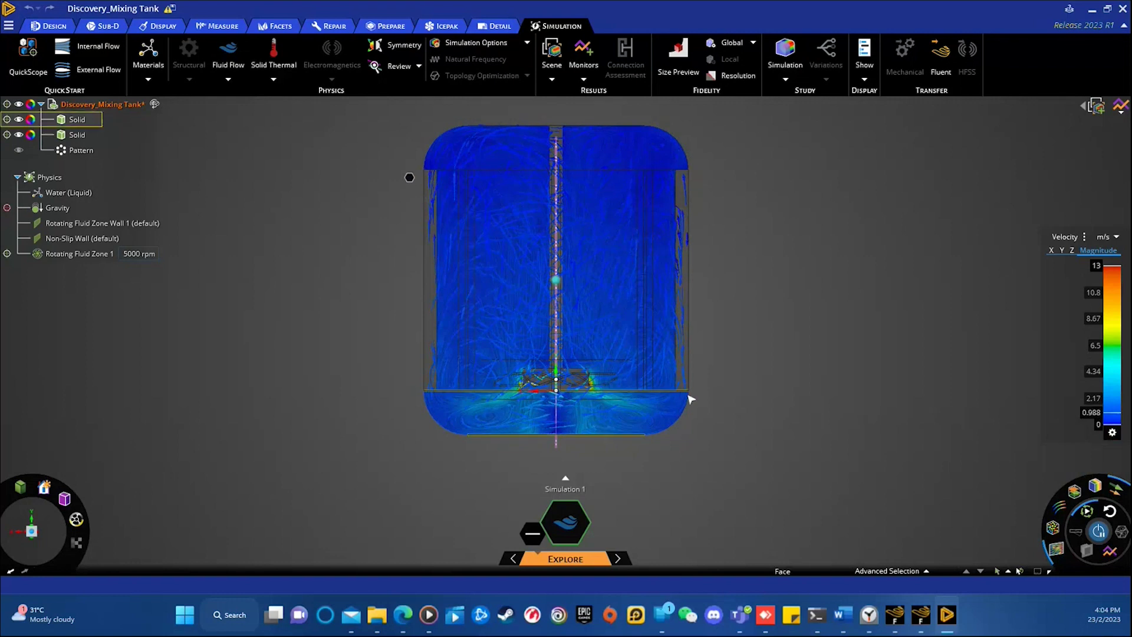
{"action": "scroll", "coordinate": [684, 394], "scroll_direction": "up", "scroll_amount": 10}
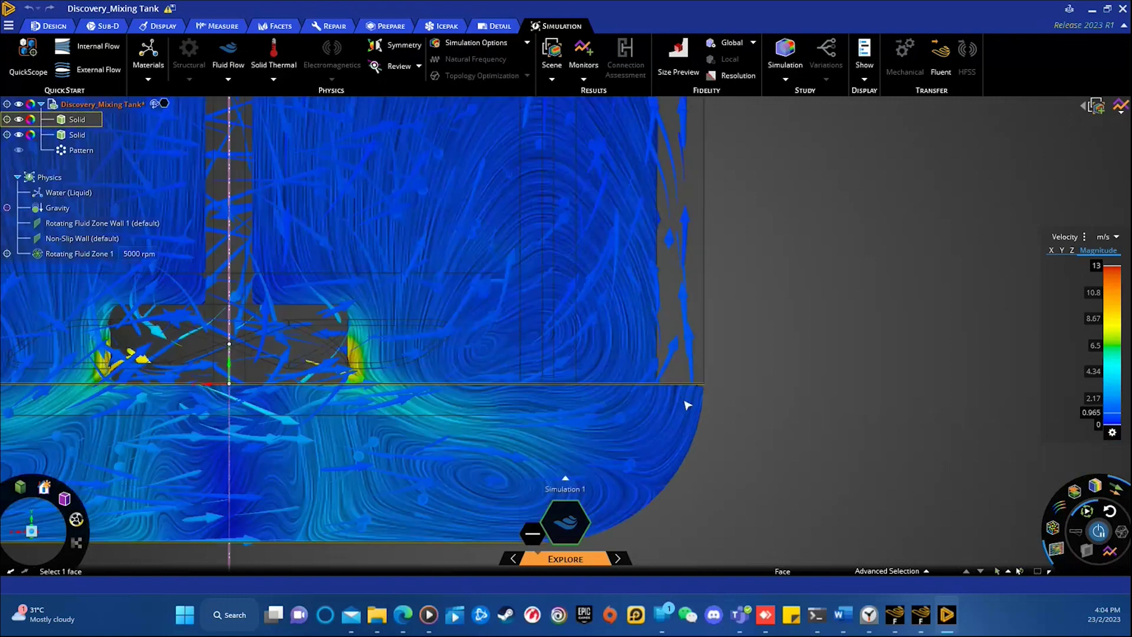
{"action": "scroll", "coordinate": [737, 357], "scroll_direction": "up", "scroll_amount": 5}
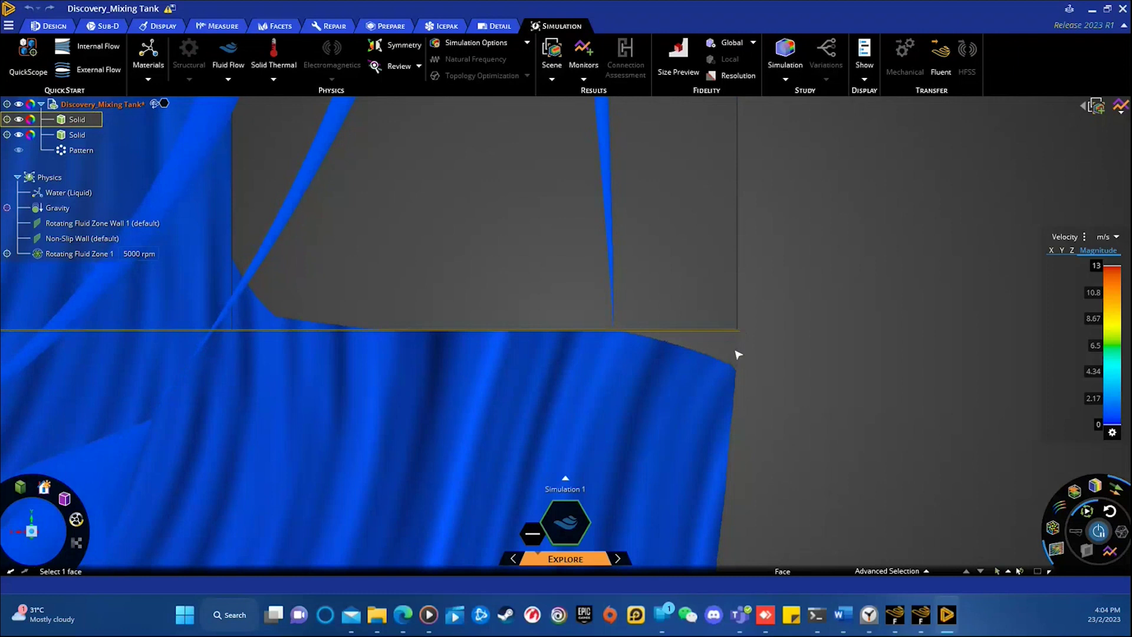
{"action": "scroll", "coordinate": [662, 340], "scroll_direction": "down", "scroll_amount": 2}
{"action": "scroll", "coordinate": [665, 352], "scroll_direction": "down", "scroll_amount": 3}
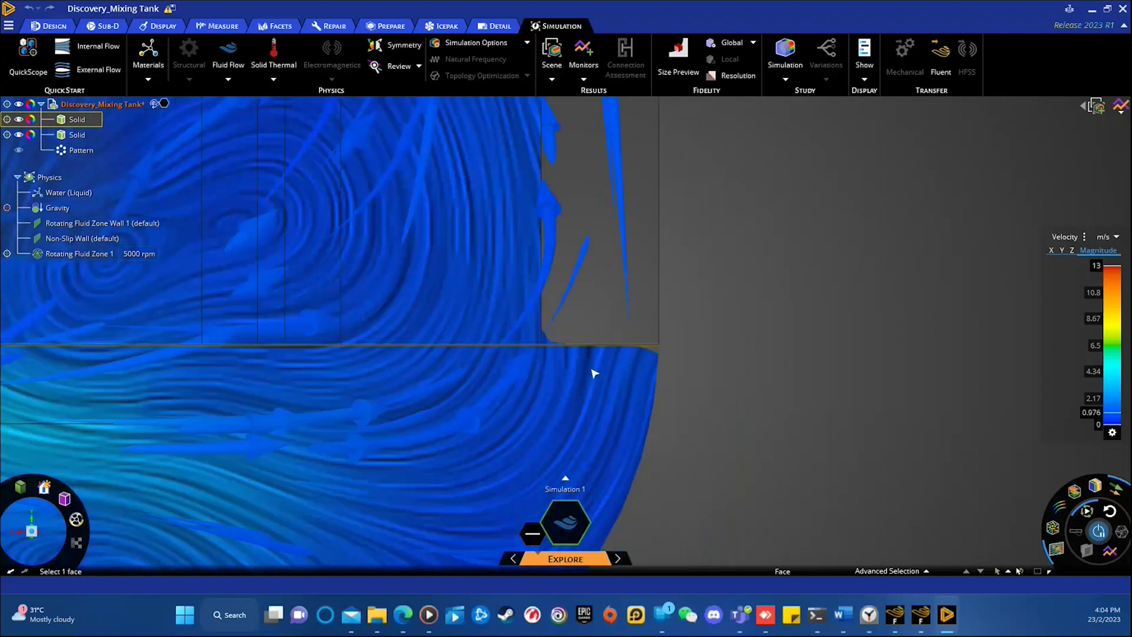
{"action": "scroll", "coordinate": [604, 383], "scroll_direction": "down", "scroll_amount": 5}
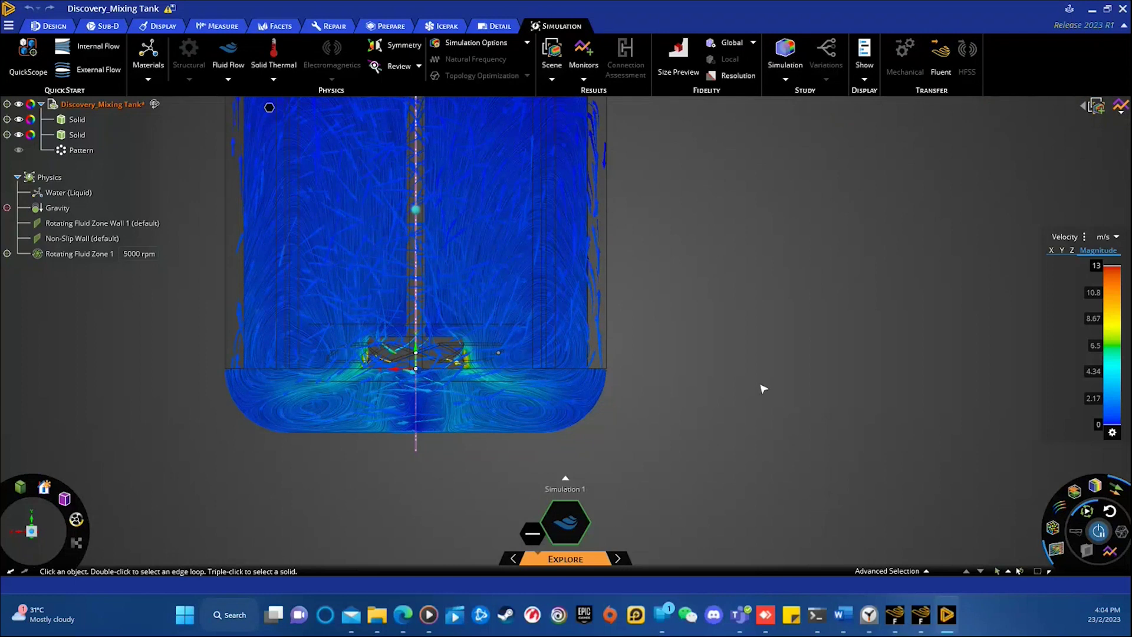
- Launch Fluent from the Fluent Launcher with the transferred mixing tank case
{"action": "left_click", "coordinate": [937, 618]}
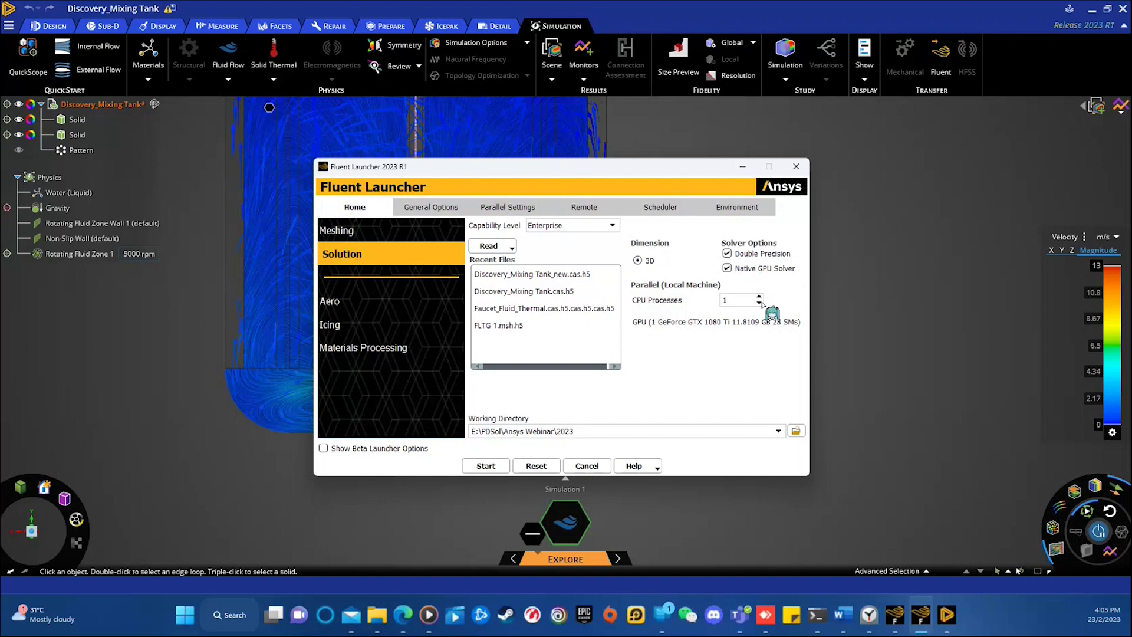
{"action": "left_click", "coordinate": [896, 615]}
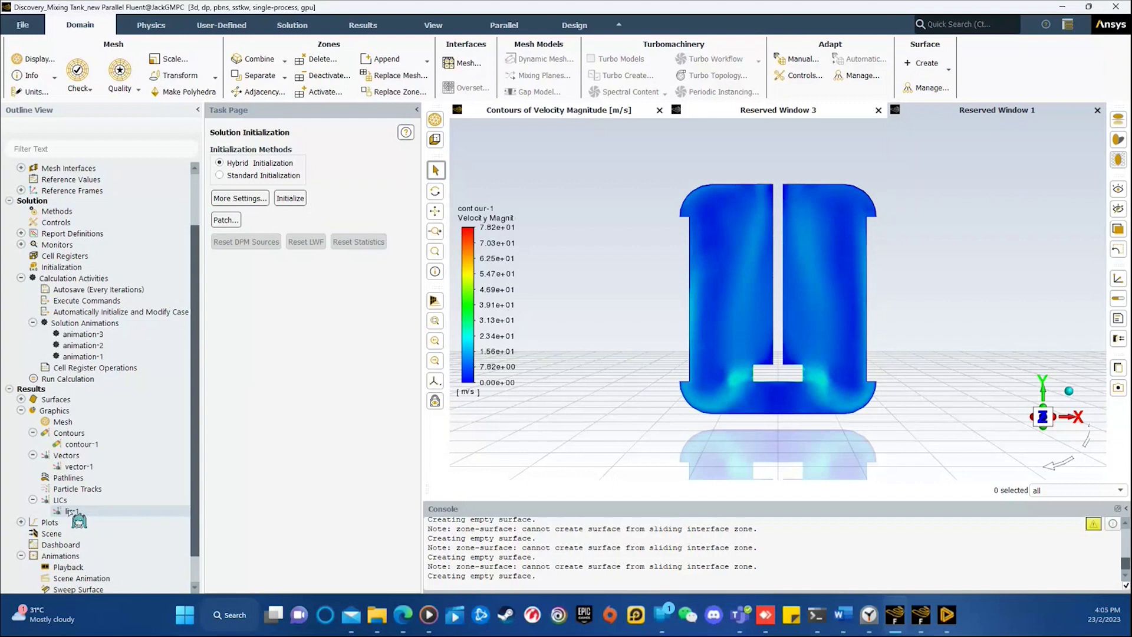
- Play animation-1 through to frame 100, then close the Playback dialog
{"action": "scroll", "coordinate": [86, 531], "scroll_direction": "down", "scroll_amount": 1}
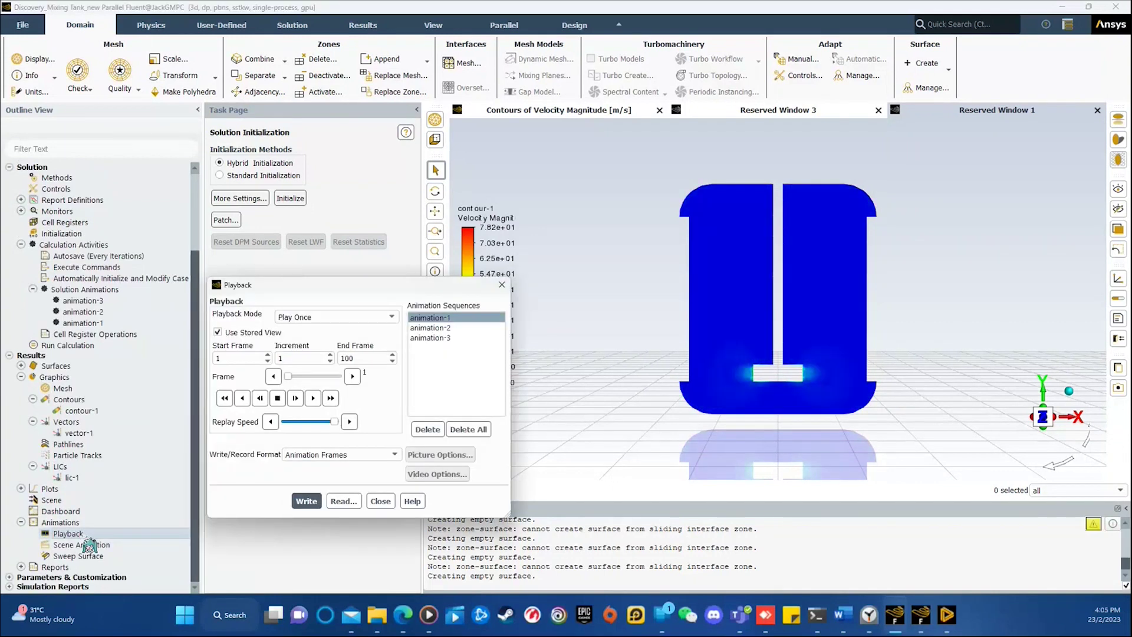
{"action": "left_click", "coordinate": [316, 400]}
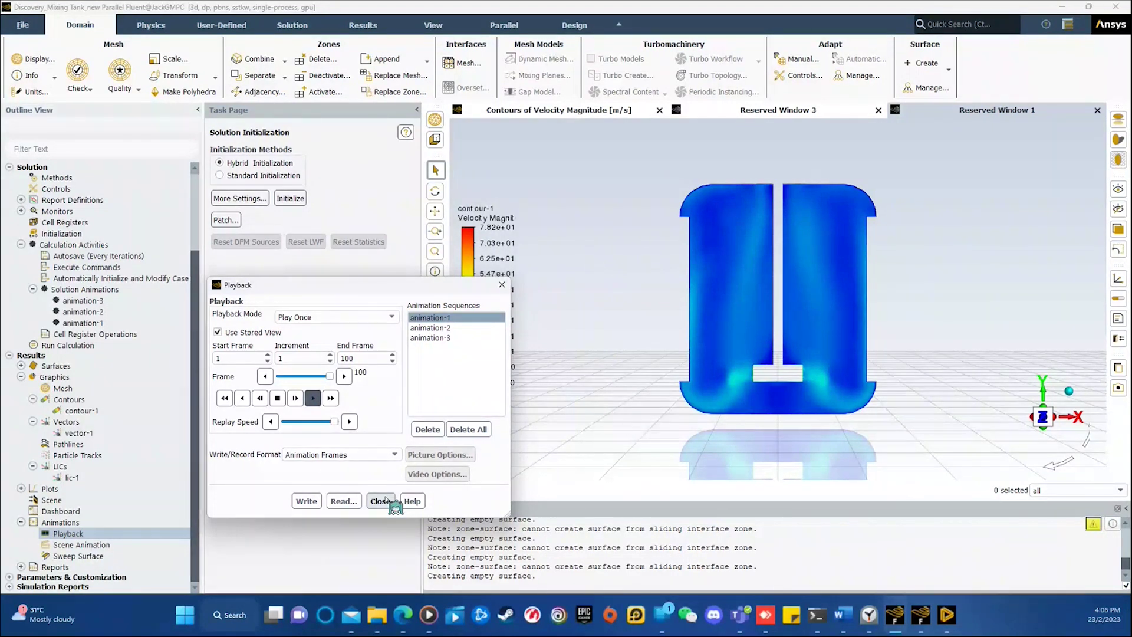
{"action": "left_click", "coordinate": [380, 500]}
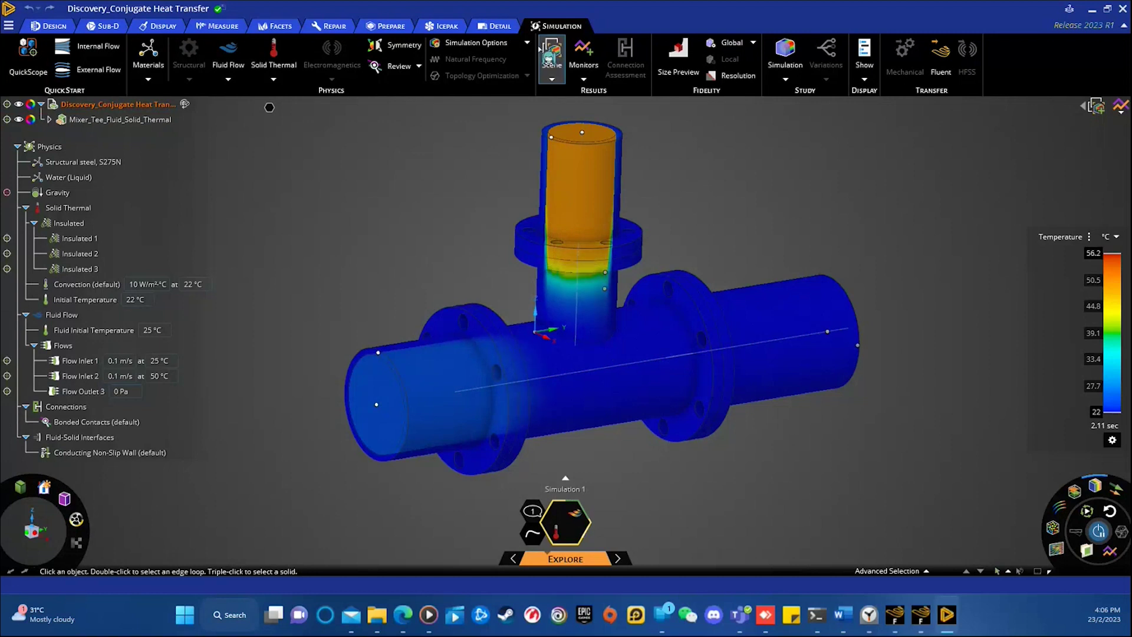
- In Simulation Options, review the duration units, then disable the fixed 10 s simulation duration
{"action": "left_click", "coordinate": [488, 46]}
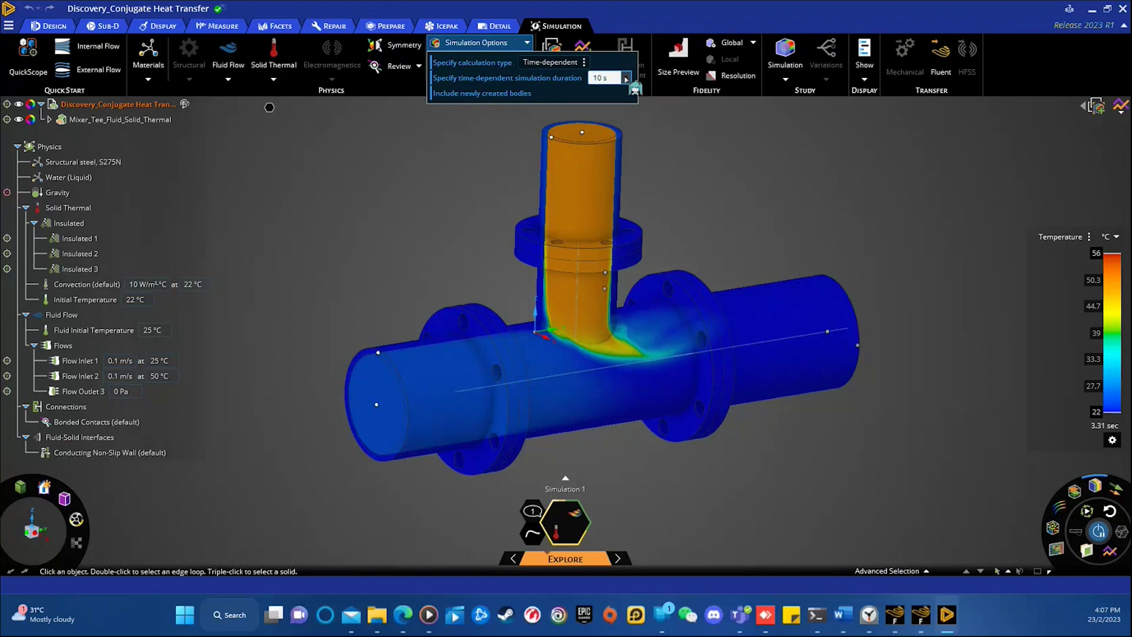
{"action": "left_click", "coordinate": [626, 78]}
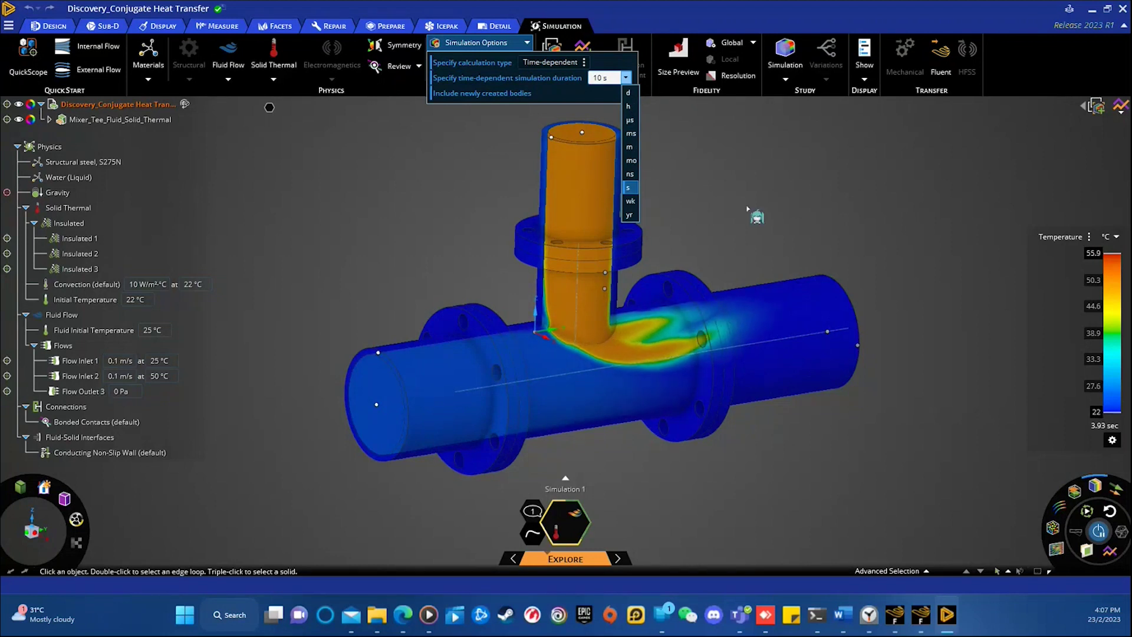
{"action": "left_click", "coordinate": [486, 197]}
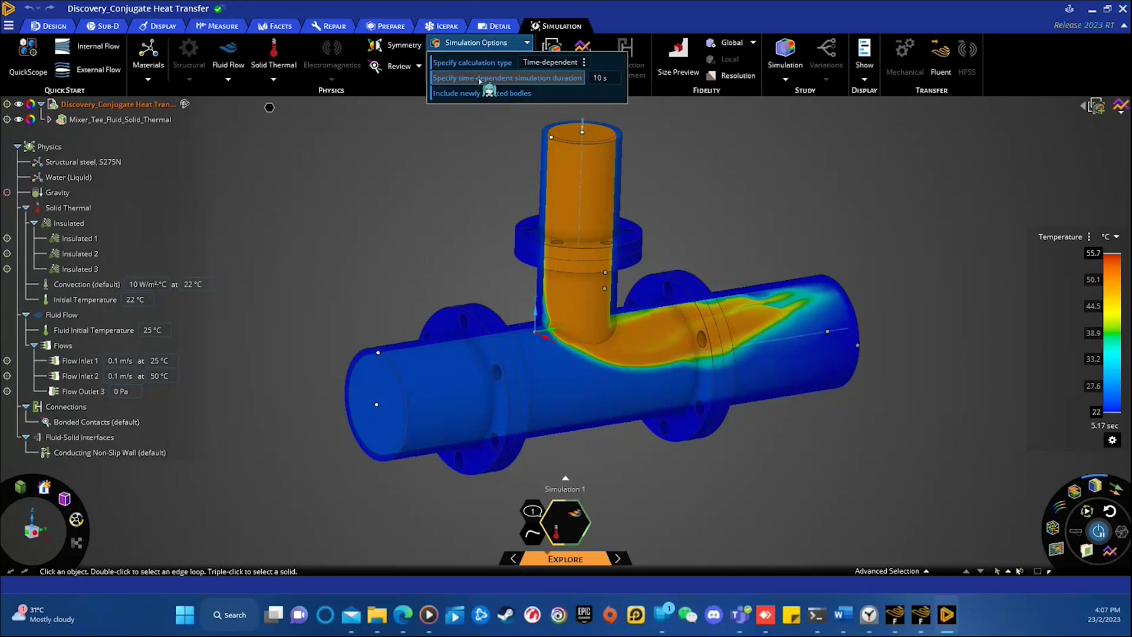
{"action": "left_click", "coordinate": [479, 78]}
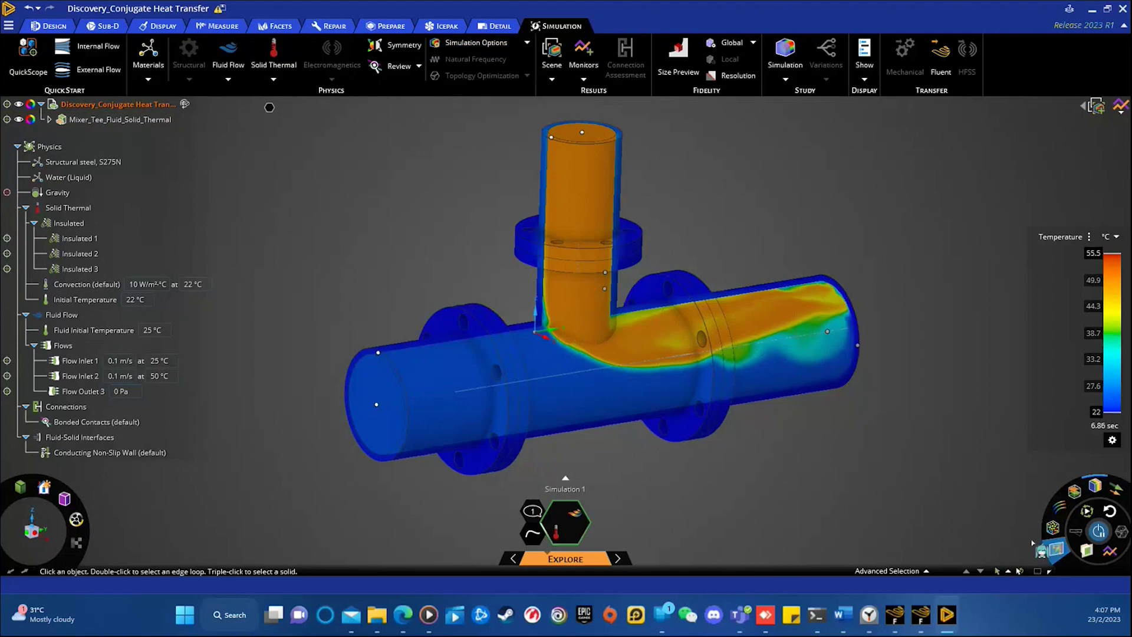
- Add a section plane through the tee and rotate it vertical along the main pipe axis
{"action": "left_click", "coordinate": [615, 284]}
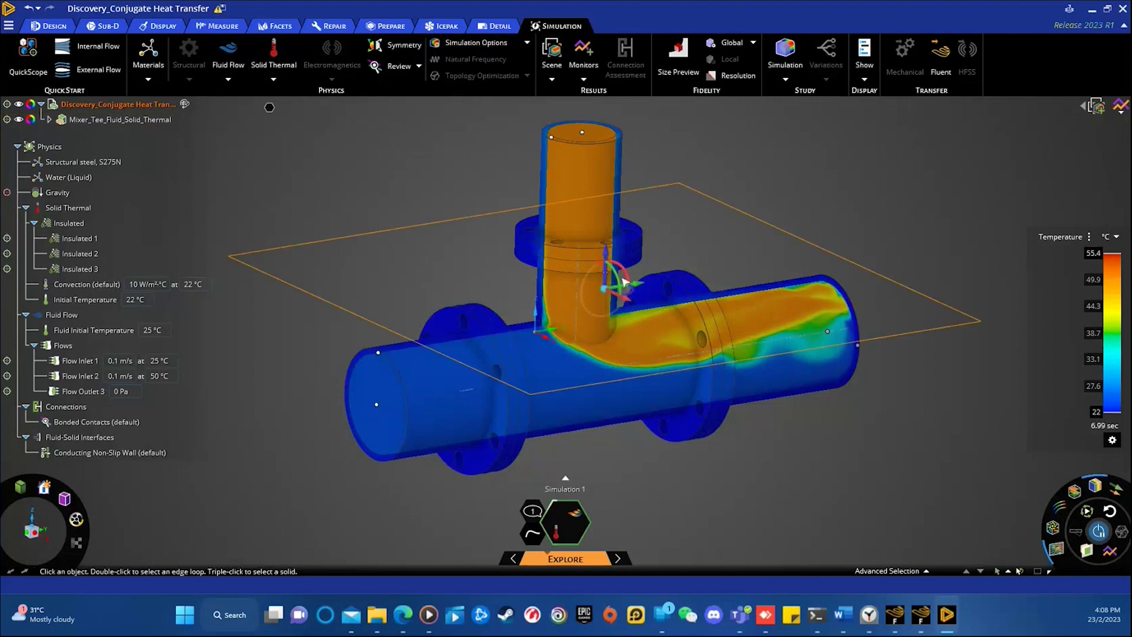
{"action": "left_click", "coordinate": [619, 291]}
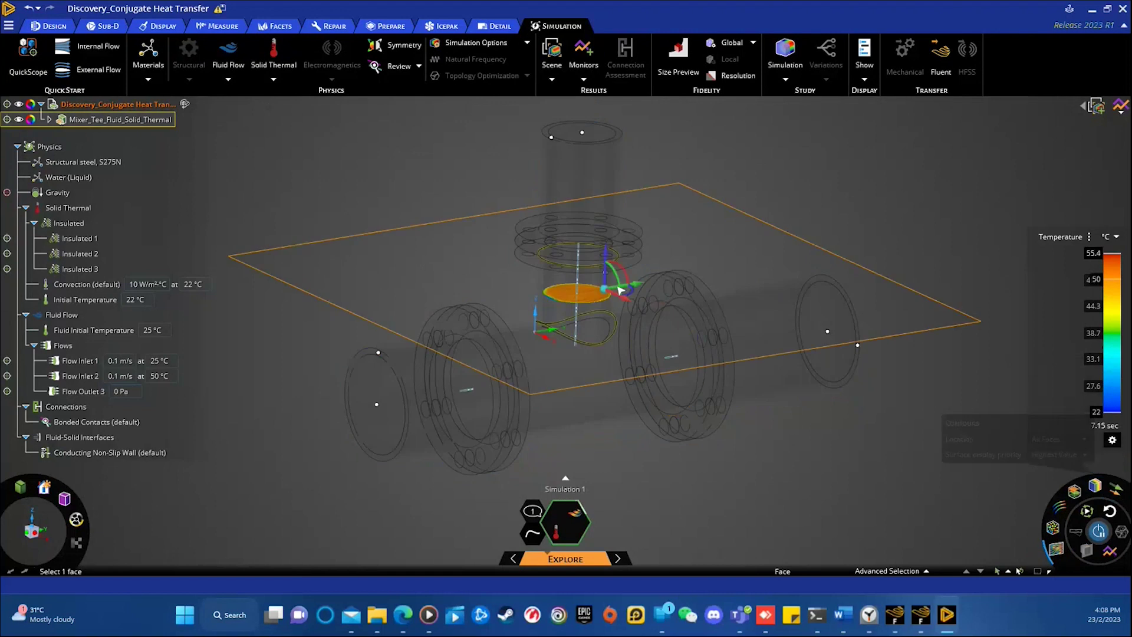
{"action": "mouse_move", "coordinate": [619, 292]}
{"action": "left_mouse_down"}
{"action": "mouse_move", "coordinate": [615, 348]}
{"action": "mouse_move", "coordinate": [617, 316]}
{"action": "left_mouse_up"}
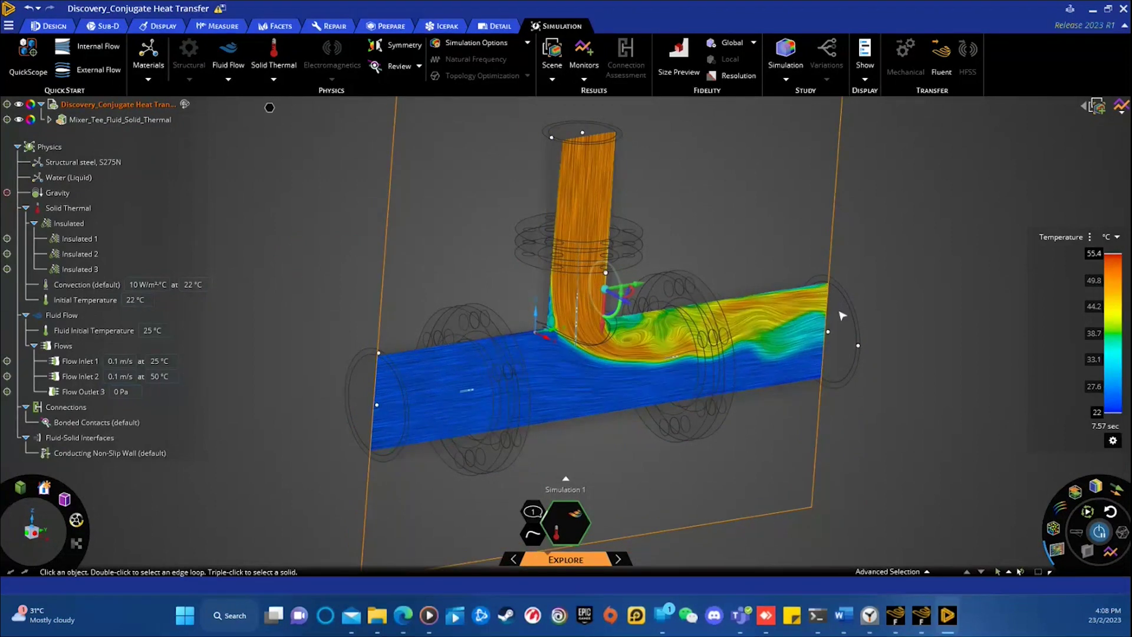
{"action": "left_click", "coordinate": [842, 315]}
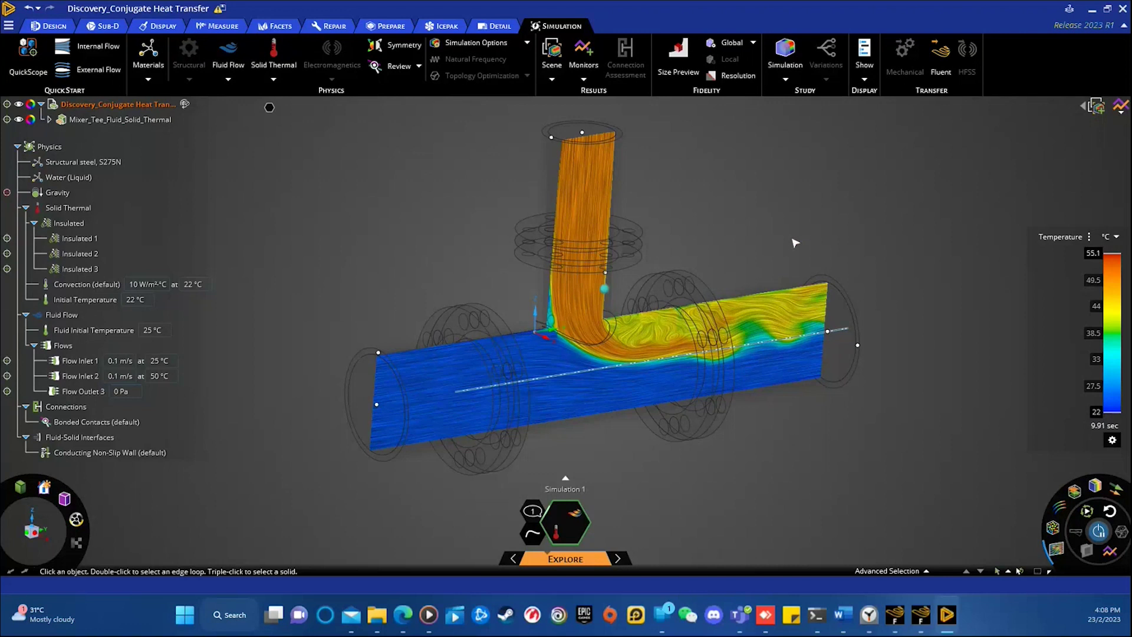
- Switch the result display to surface temperature contours and review the solid Initial Temperature setting
{"action": "left_click", "coordinate": [1096, 487]}
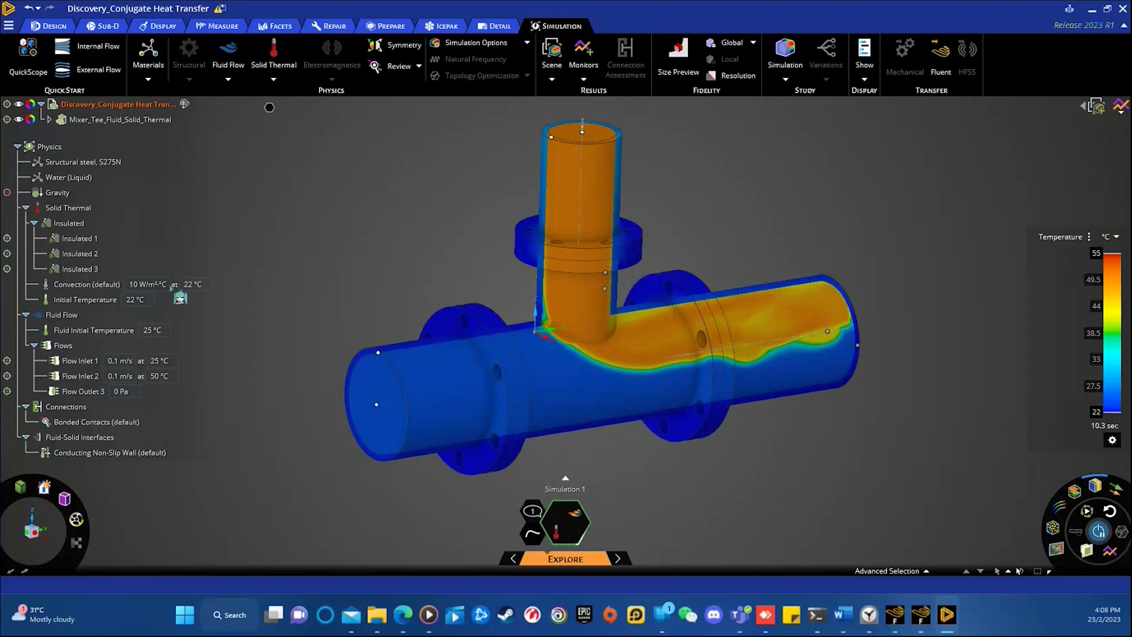
{"action": "left_click", "coordinate": [90, 300]}
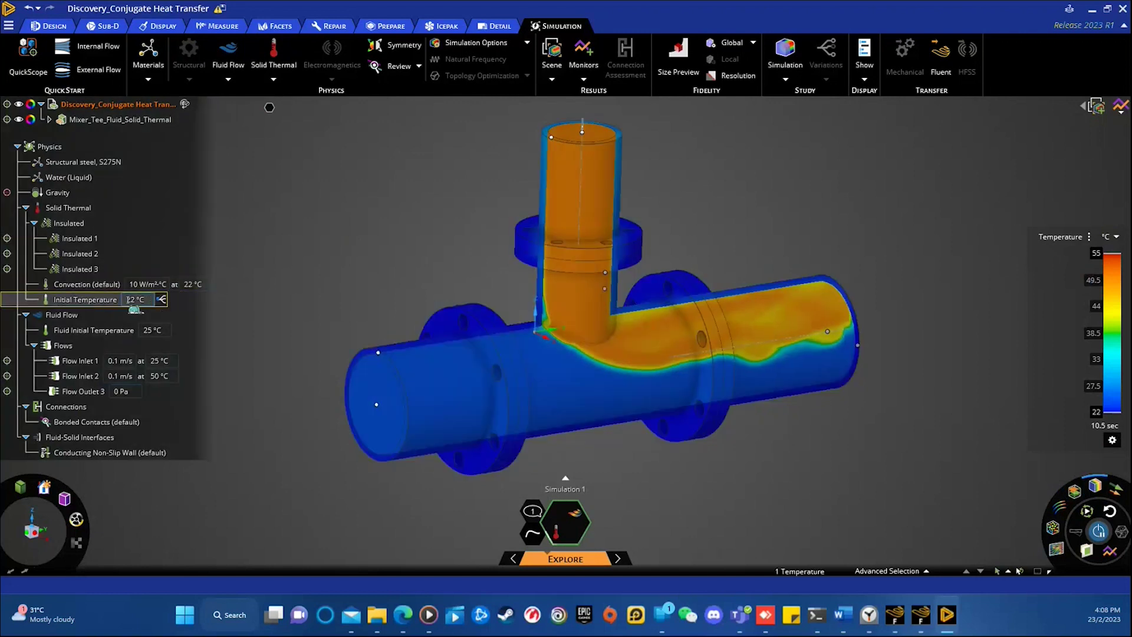
{"action": "left_click", "coordinate": [384, 268]}
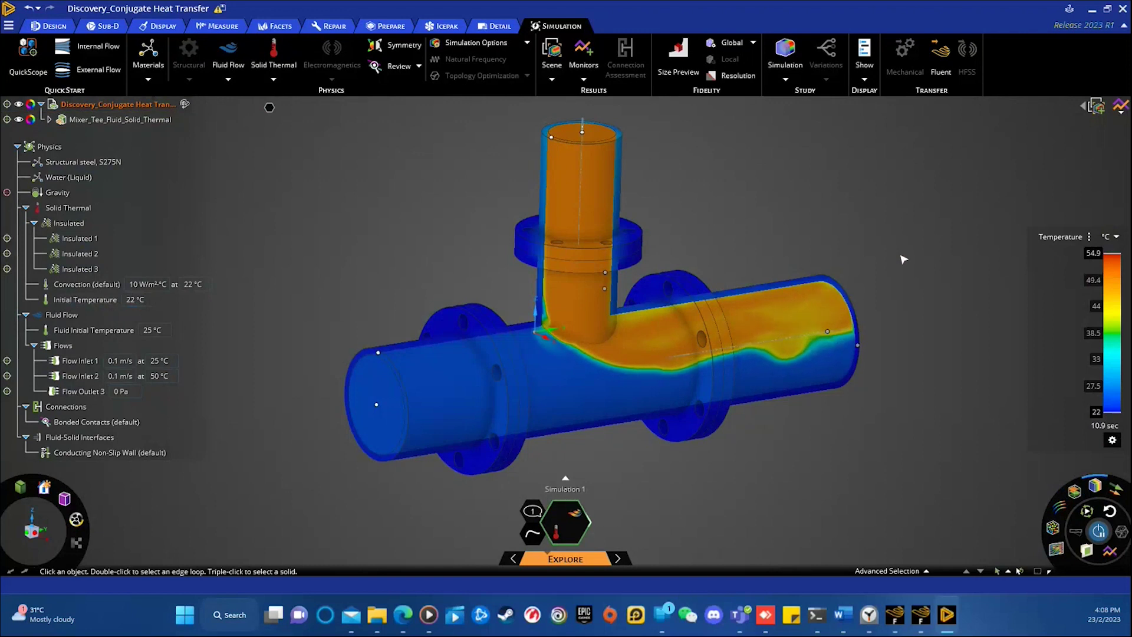
- Zoom and orbit around the vertical pipe's top rim, then inspect a flange ring edge
{"action": "scroll", "coordinate": [620, 145], "scroll_direction": "up", "scroll_amount": 5}
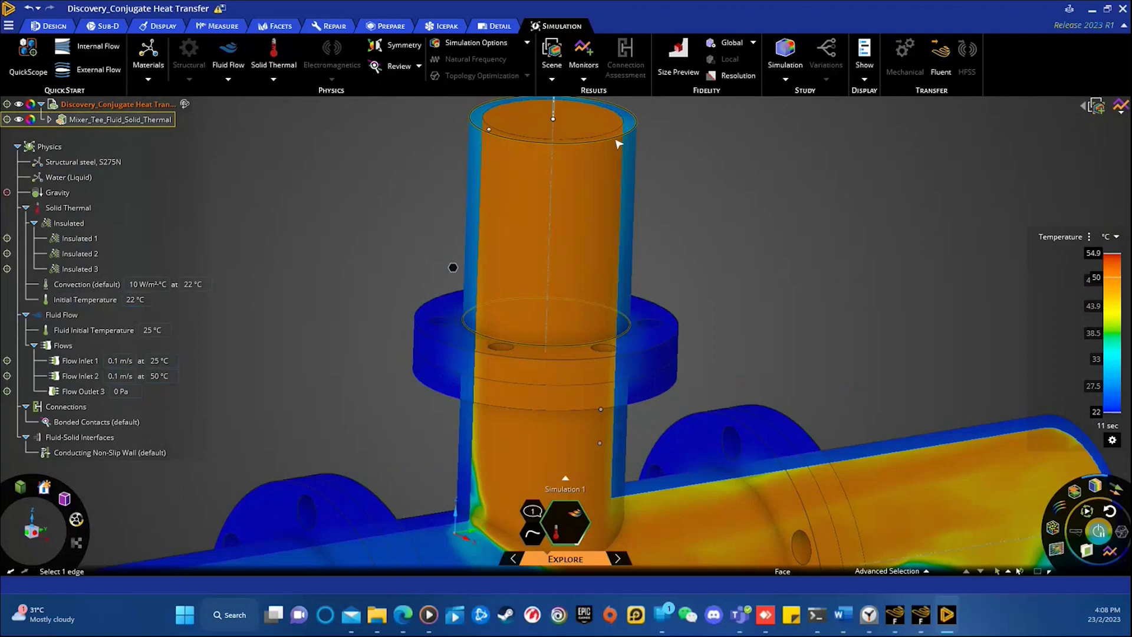
{"action": "scroll", "coordinate": [639, 172], "scroll_direction": "up", "scroll_amount": 2}
{"action": "scroll", "coordinate": [637, 174], "scroll_direction": "down", "scroll_amount": 1}
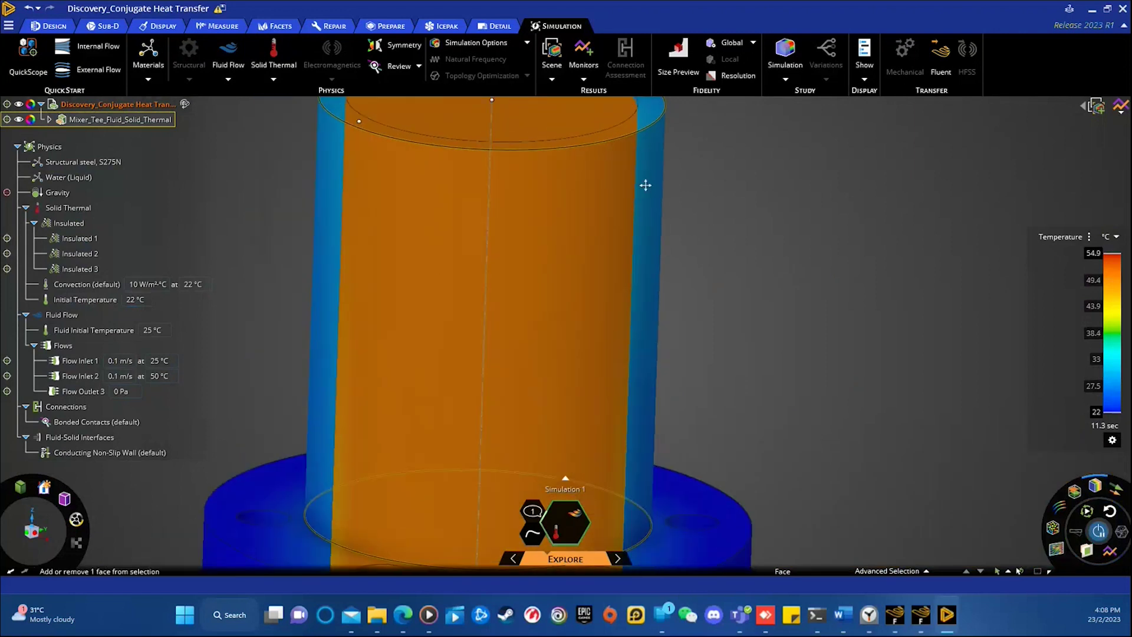
{"action": "mouse_move", "coordinate": [644, 185]}
{"action": "middle_mouse_down"}
{"action": "mouse_move", "coordinate": [646, 251]}
{"action": "mouse_move", "coordinate": [662, 228]}
{"action": "middle_mouse_up"}
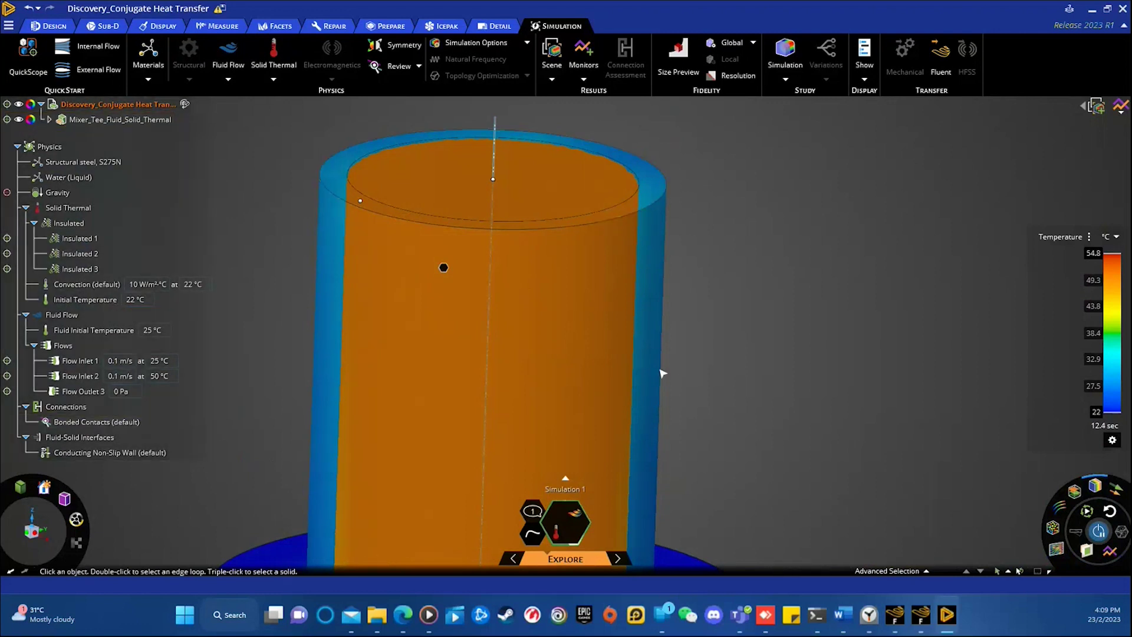
{"action": "scroll", "coordinate": [675, 362], "scroll_direction": "up", "scroll_amount": 2}
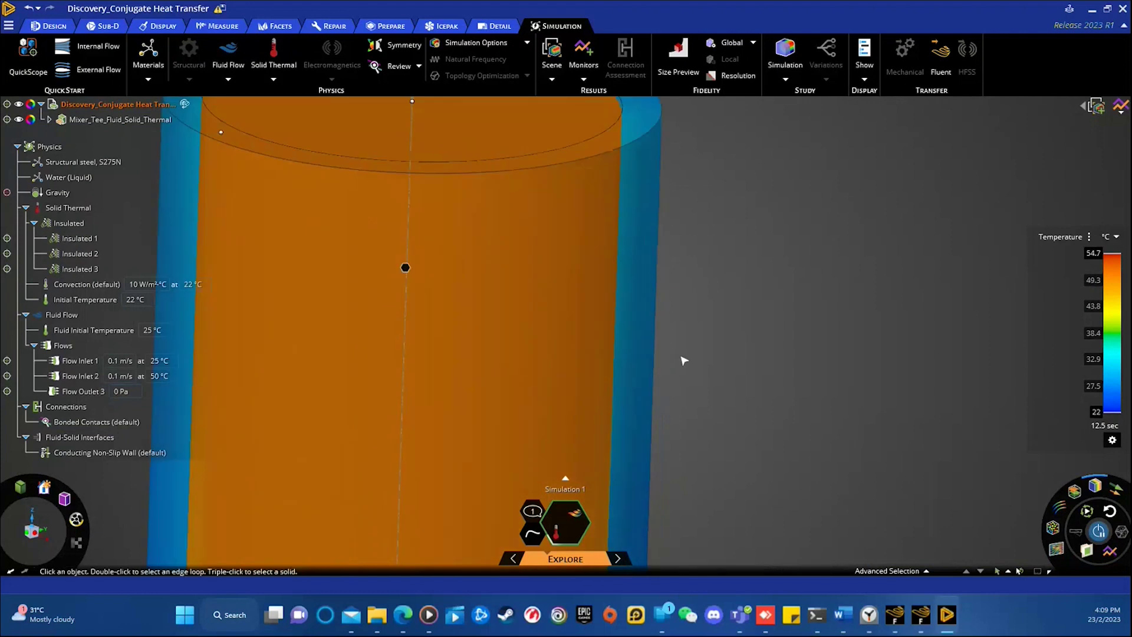
{"action": "scroll", "coordinate": [684, 360], "scroll_direction": "down", "scroll_amount": 4}
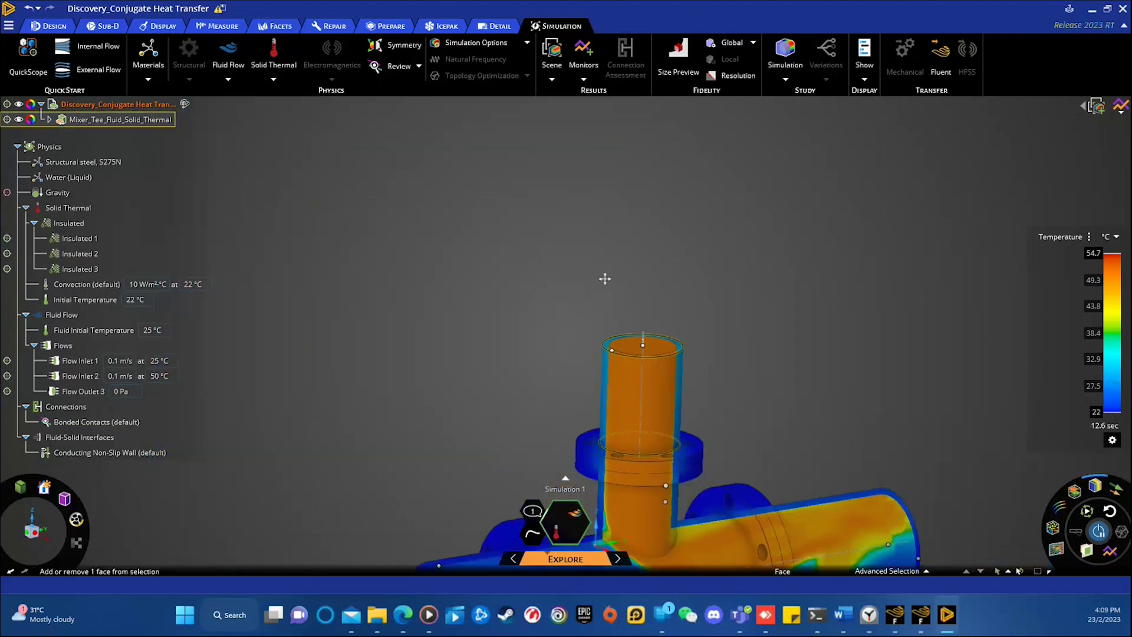
{"action": "middle_click_drag", "start_coordinate": [605, 278], "coordinate": [582, 247], "text": "shift"}
{"action": "left_click", "coordinate": [582, 244]}
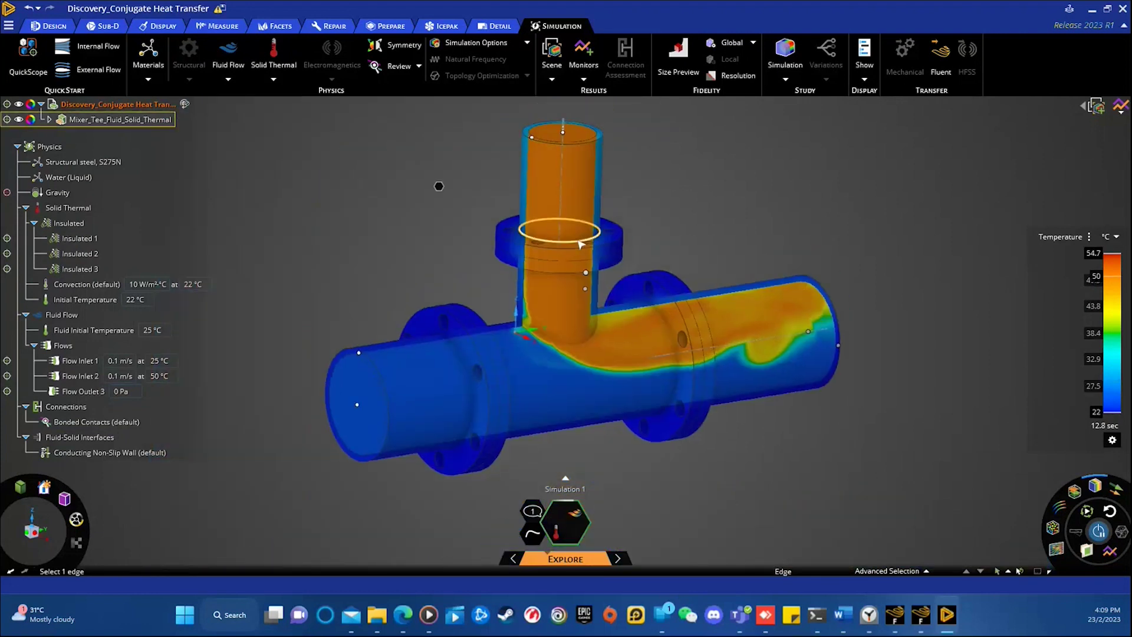
{"action": "key", "text": "Escape"}
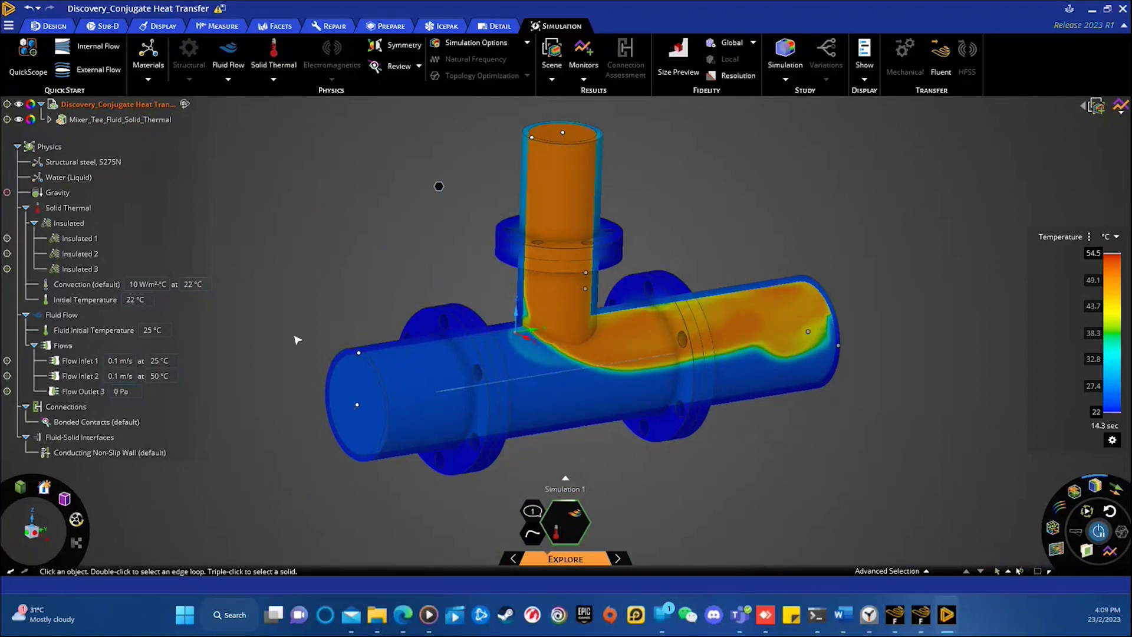
- Edit the Conducting Non-Slip Wall interface to compute its conductance from thickness and material
{"action": "left_click", "coordinate": [78, 453]}
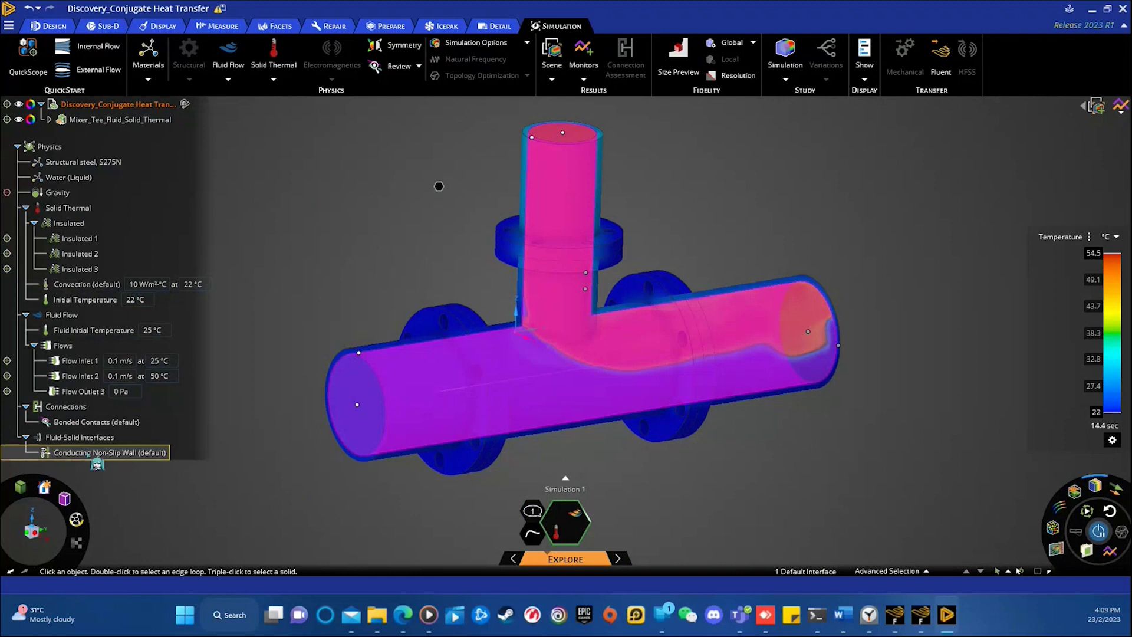
{"action": "right_click", "coordinate": [88, 453]}
{"action": "left_click", "coordinate": [118, 461]}
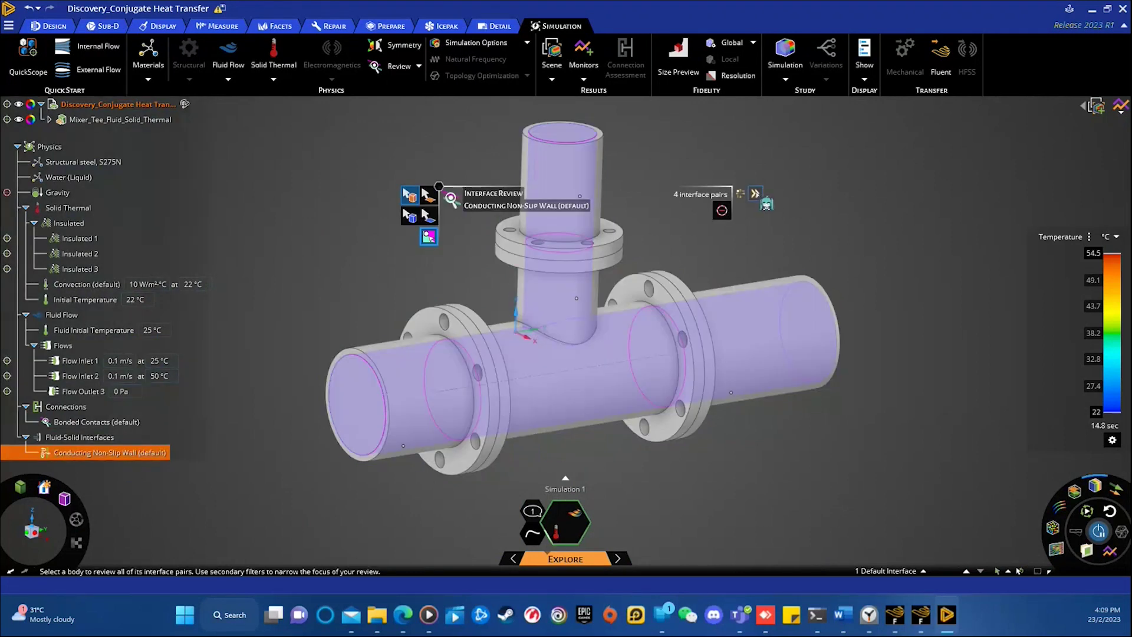
{"action": "left_click", "coordinate": [756, 194]}
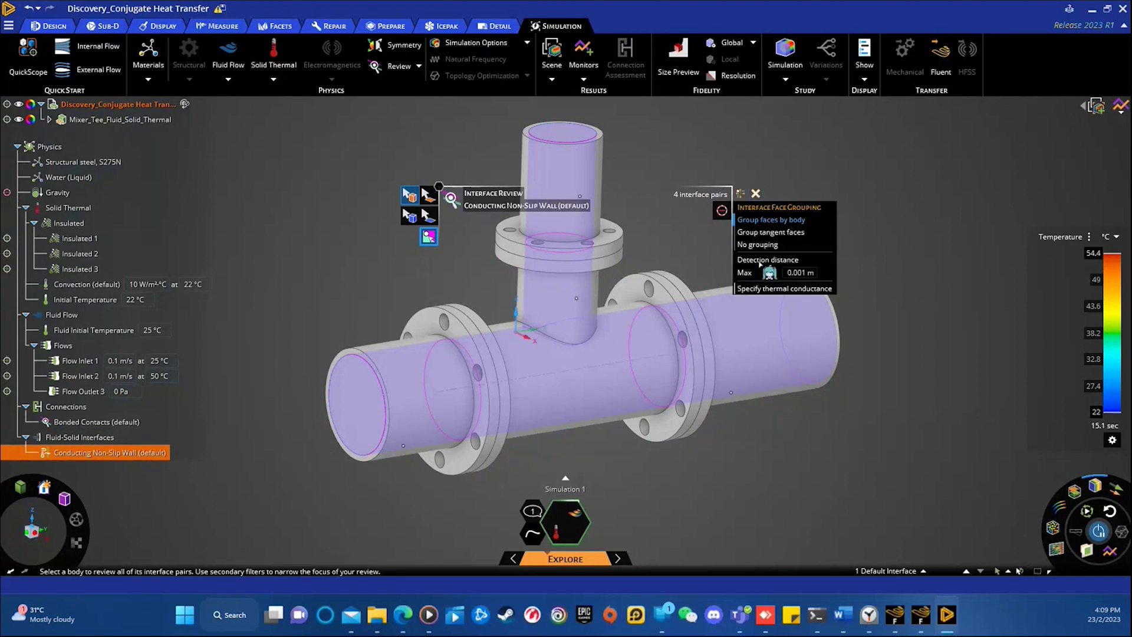
{"action": "left_click", "coordinate": [760, 289]}
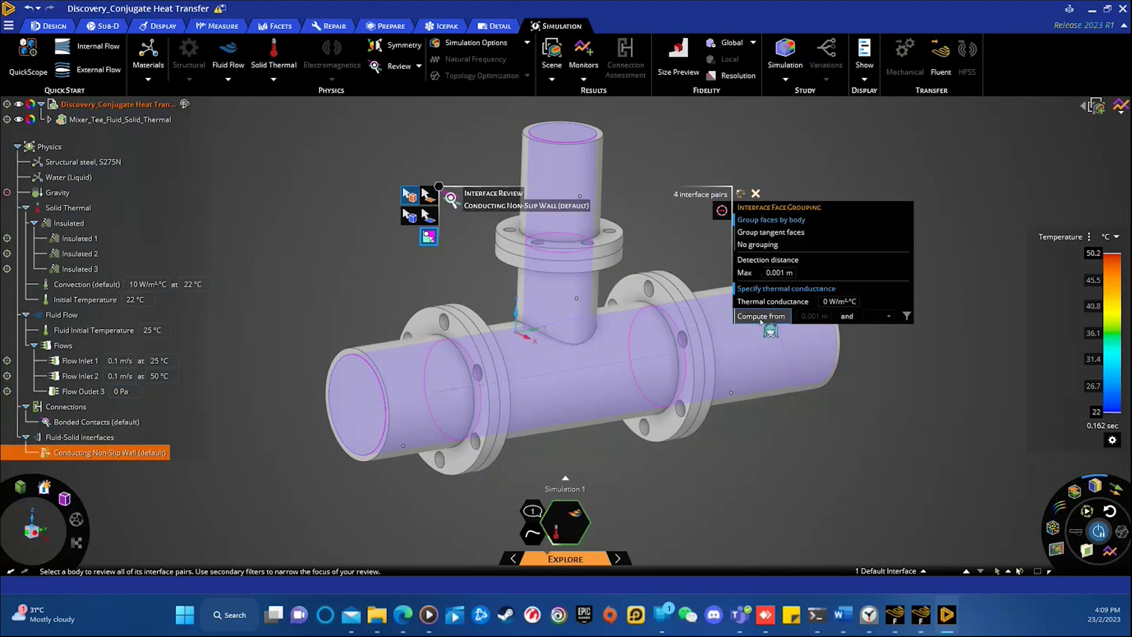
{"action": "left_click", "coordinate": [761, 318]}
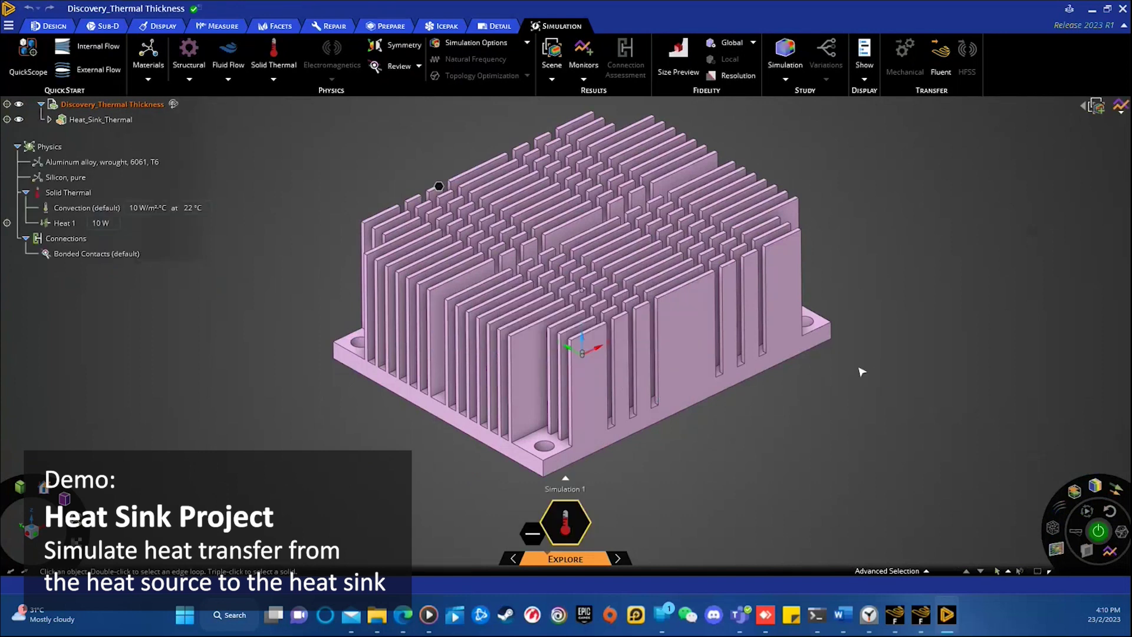
- Expand the Heat_Sink_Thermal assembly and inspect the heat sink body and heat-source face from below
{"action": "left_click", "coordinate": [101, 119]}
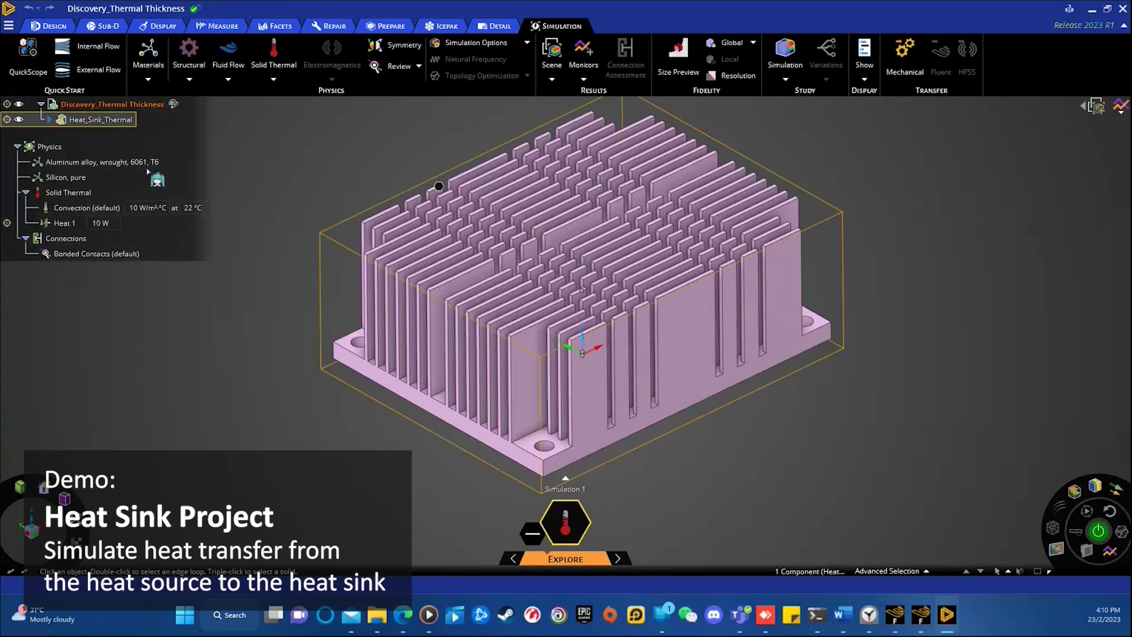
{"action": "left_click", "coordinate": [531, 265]}
{"action": "middle_click_drag", "start_coordinate": [531, 265], "coordinate": [592, 371]}
{"action": "left_click", "coordinate": [635, 438]}
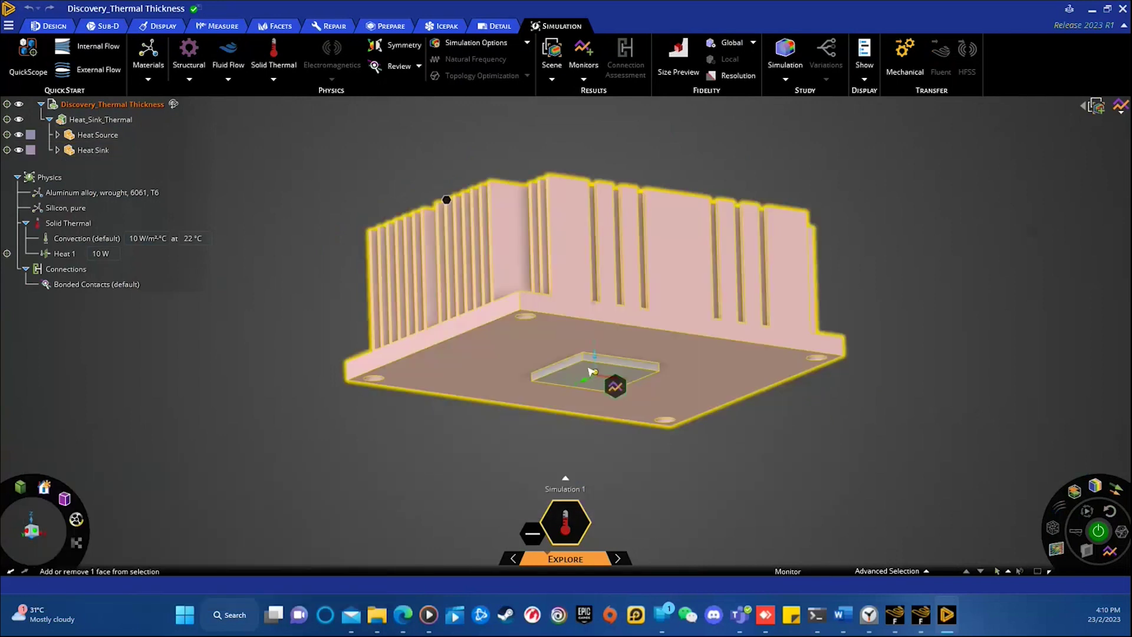
{"action": "left_click", "coordinate": [593, 372]}
- Orbit to a side-on view and inspect the heat sink's front face
{"action": "middle_click_drag", "start_coordinate": [580, 283], "coordinate": [607, 342]}
{"action": "key", "text": "Escape"}
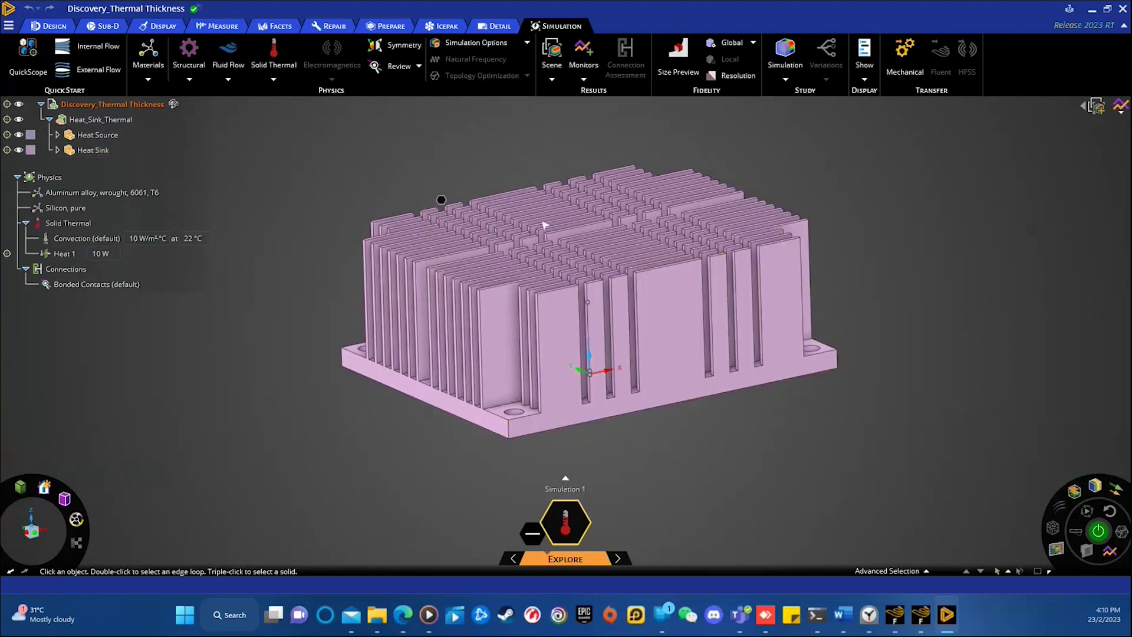
{"action": "left_click", "coordinate": [625, 399]}
{"action": "key", "text": "Escape"}
{"action": "left_click", "coordinate": [565, 304]}
{"action": "left_click", "coordinate": [349, 173]}
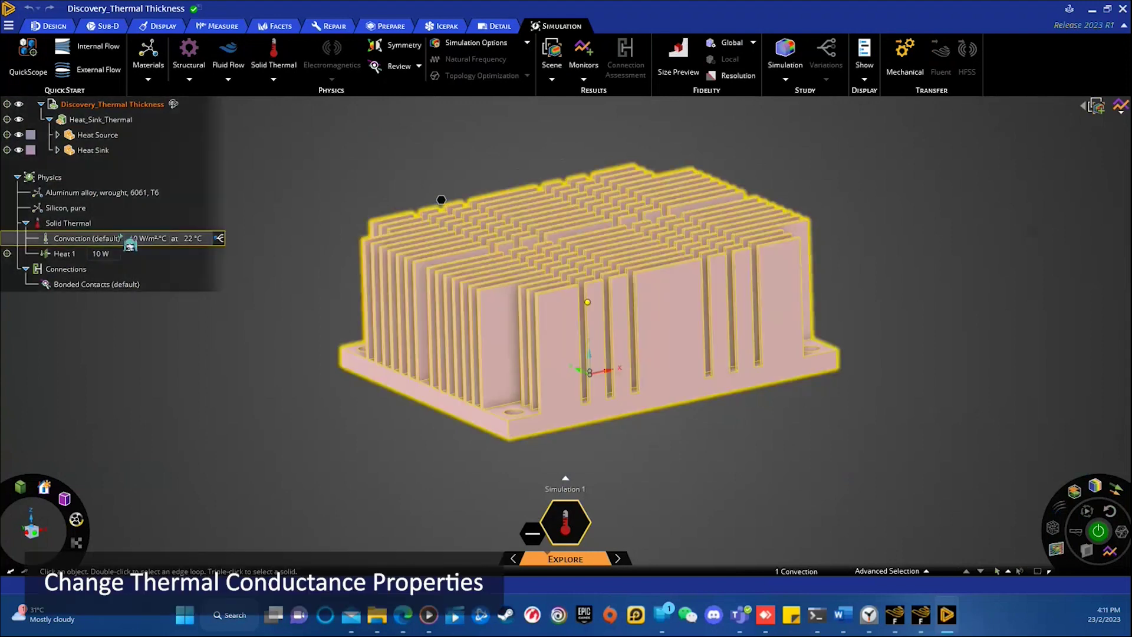
- Open Bonded Contacts (default) in Contact Review and expand its Contact Face Grouping options
{"action": "left_click", "coordinate": [107, 285]}
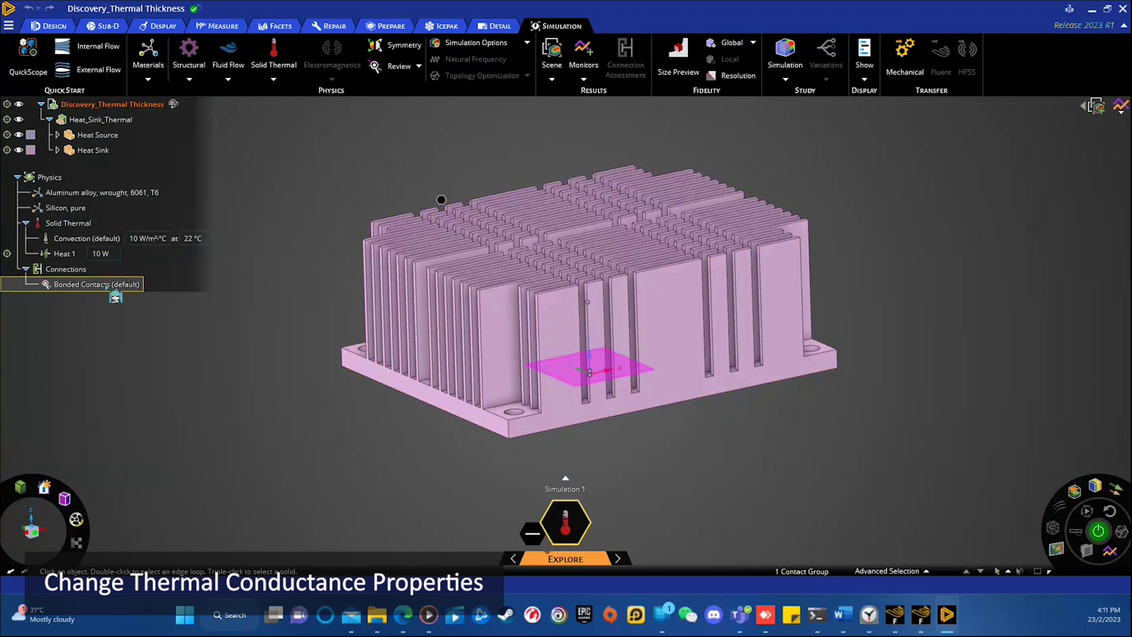
{"action": "left_click", "coordinate": [279, 326]}
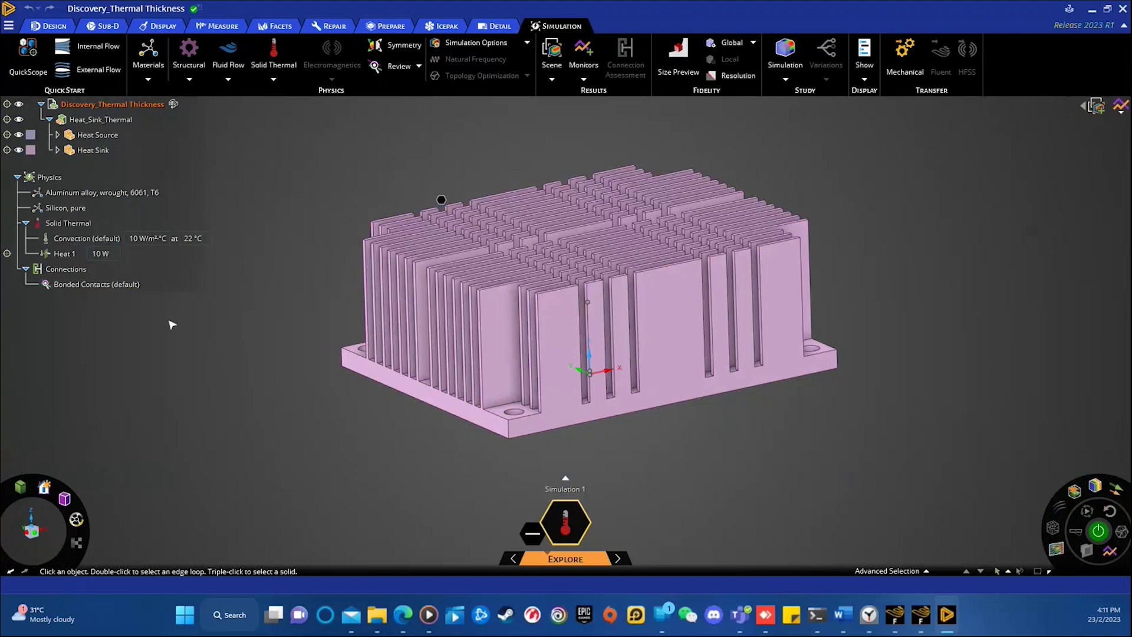
{"action": "left_click", "coordinate": [121, 286]}
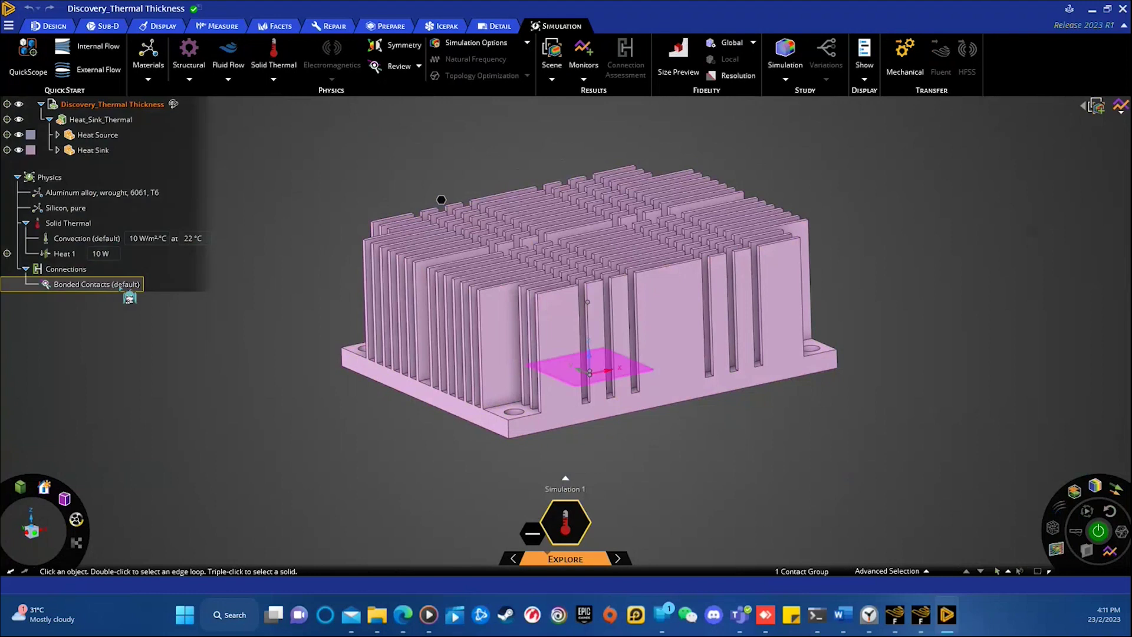
{"action": "right_click", "coordinate": [121, 289]}
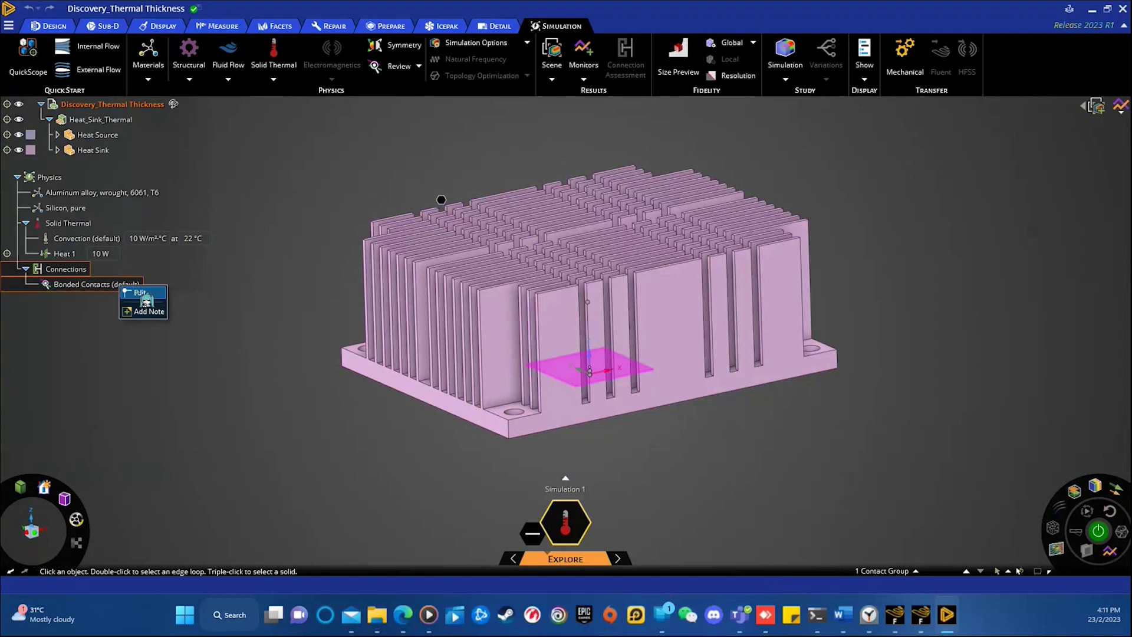
{"action": "left_click", "coordinate": [140, 292]}
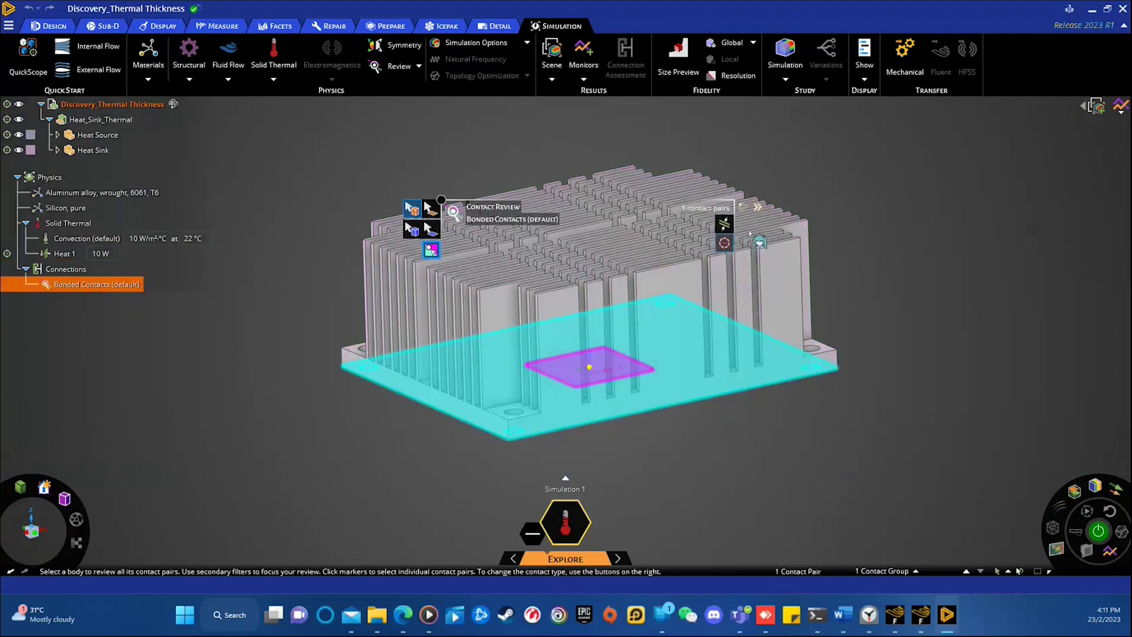
{"action": "left_click", "coordinate": [757, 207]}
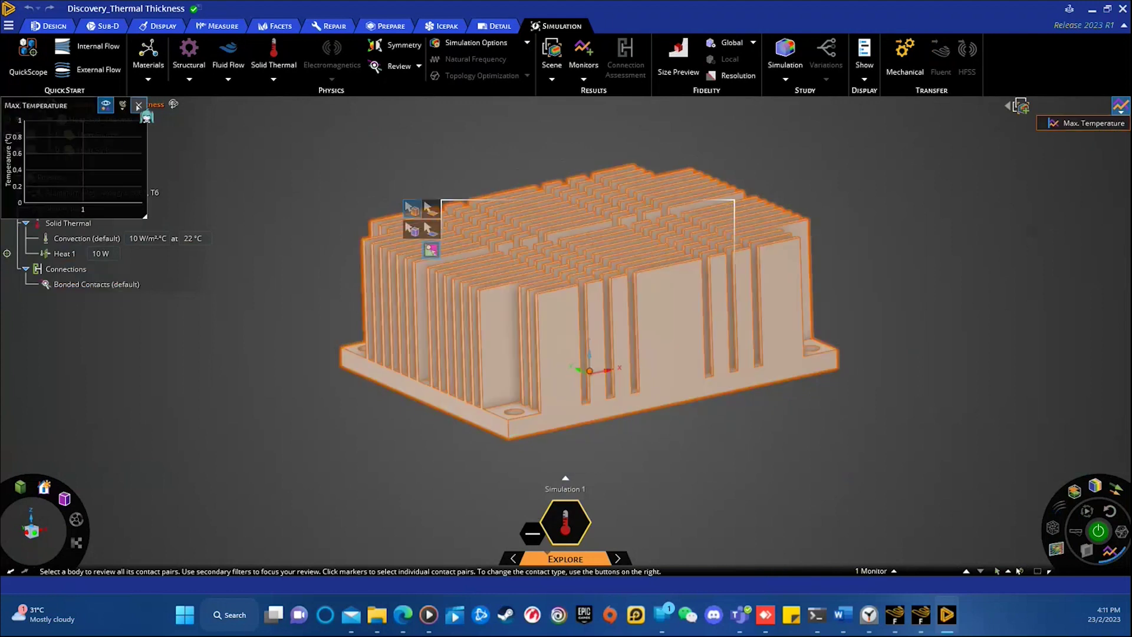
- Solve the heat sink with bonded-contact conductance computed from 0.001 m of TIM (3000 W/m²°C)
{"action": "left_click", "coordinate": [138, 106]}
{"action": "left_click", "coordinate": [93, 284]}
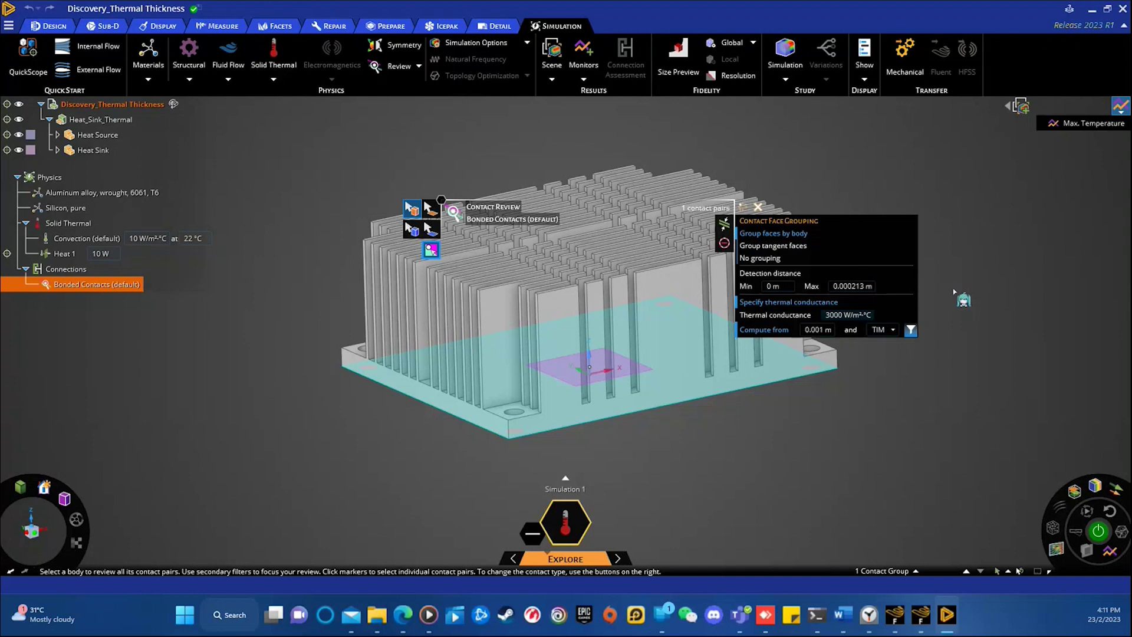
{"action": "left_click", "coordinate": [1099, 531]}
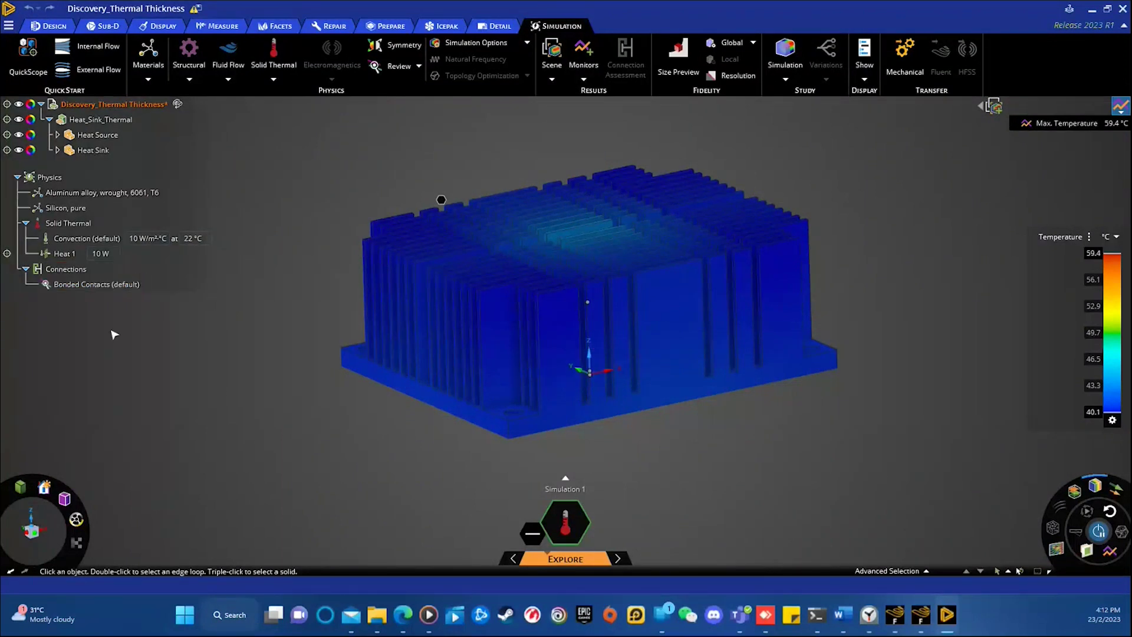
- Change the bonded contact's 0.001 m interface material to Alumina, 88%, giving 13700 W/m²·°C conductance
{"action": "left_click", "coordinate": [116, 284]}
{"action": "right_click", "coordinate": [115, 283]}
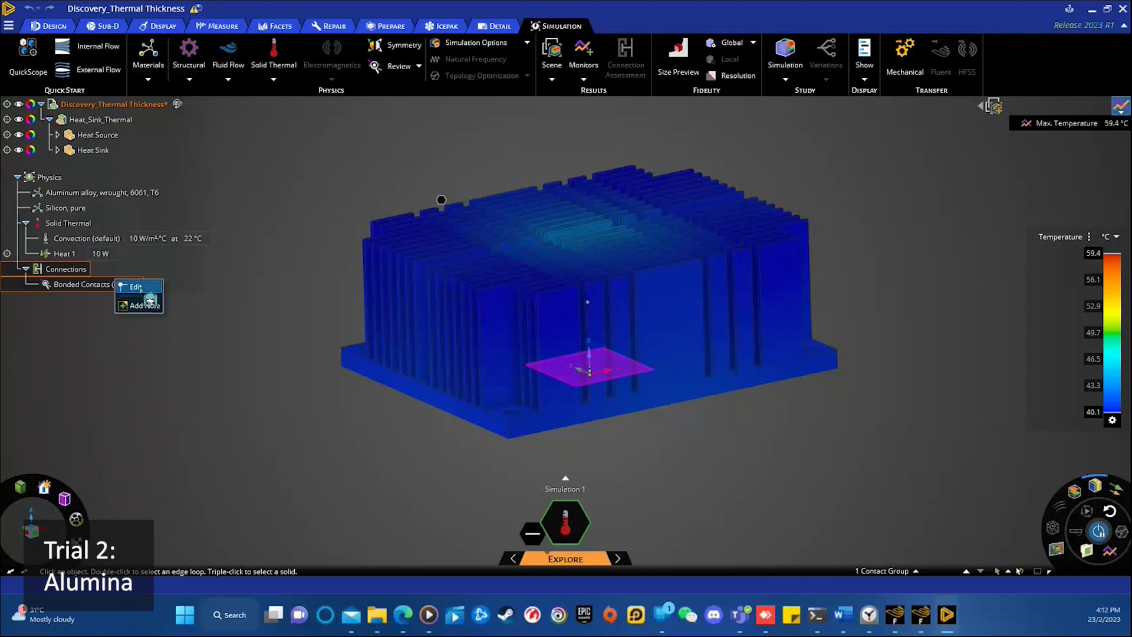
{"action": "left_click", "coordinate": [138, 286]}
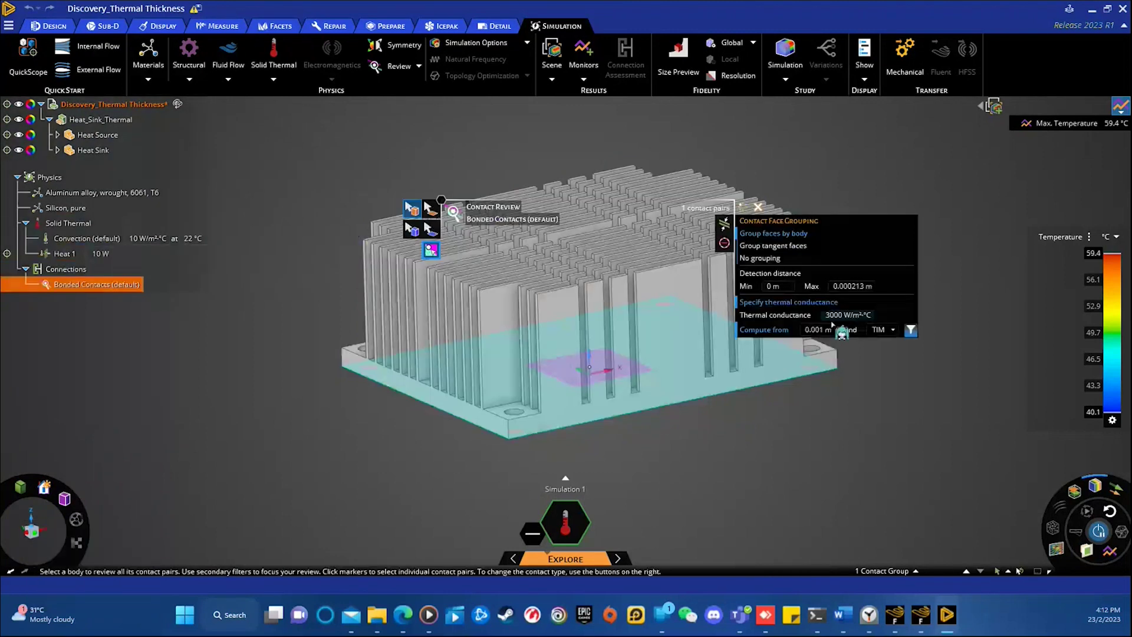
{"action": "left_click", "coordinate": [881, 329]}
{"action": "left_click", "coordinate": [882, 330]}
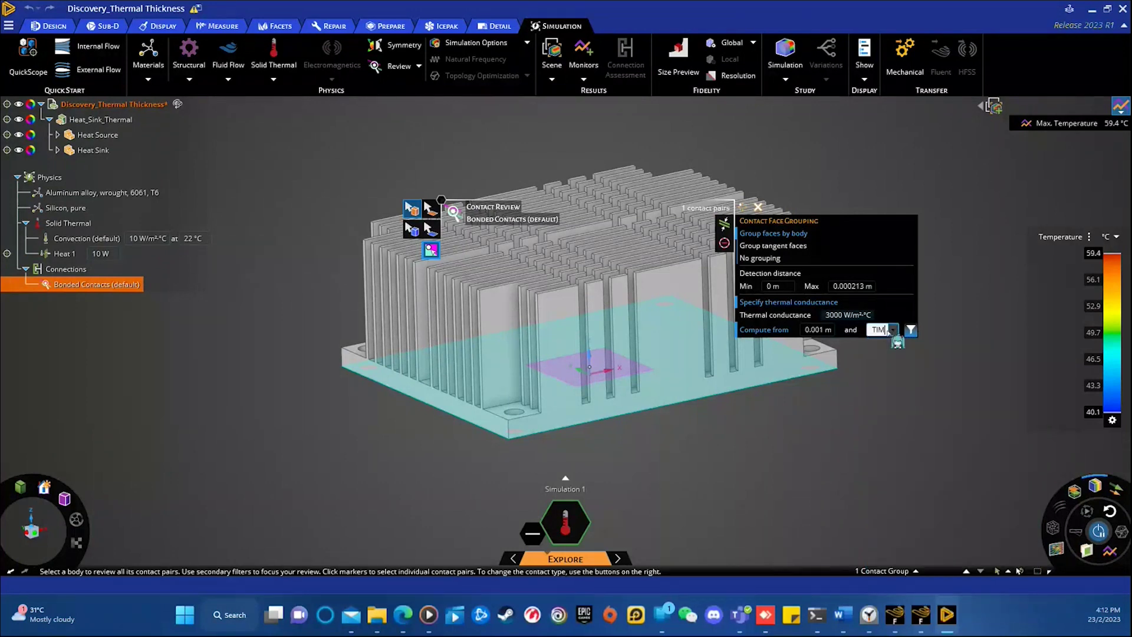
{"action": "left_click", "coordinate": [890, 329]}
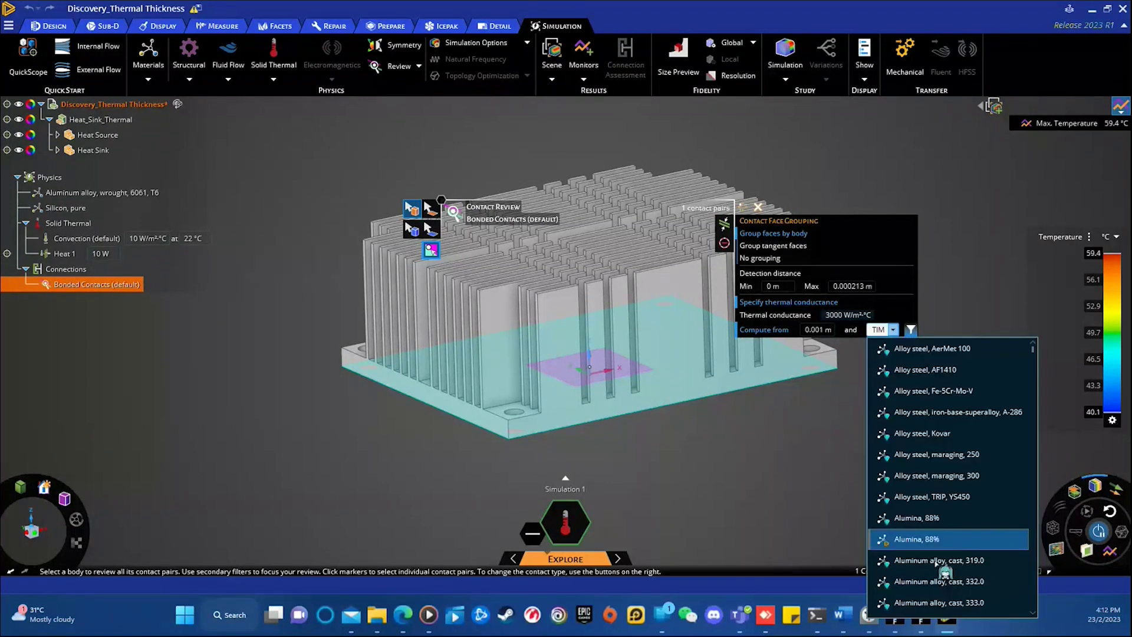
{"action": "left_click", "coordinate": [932, 539]}
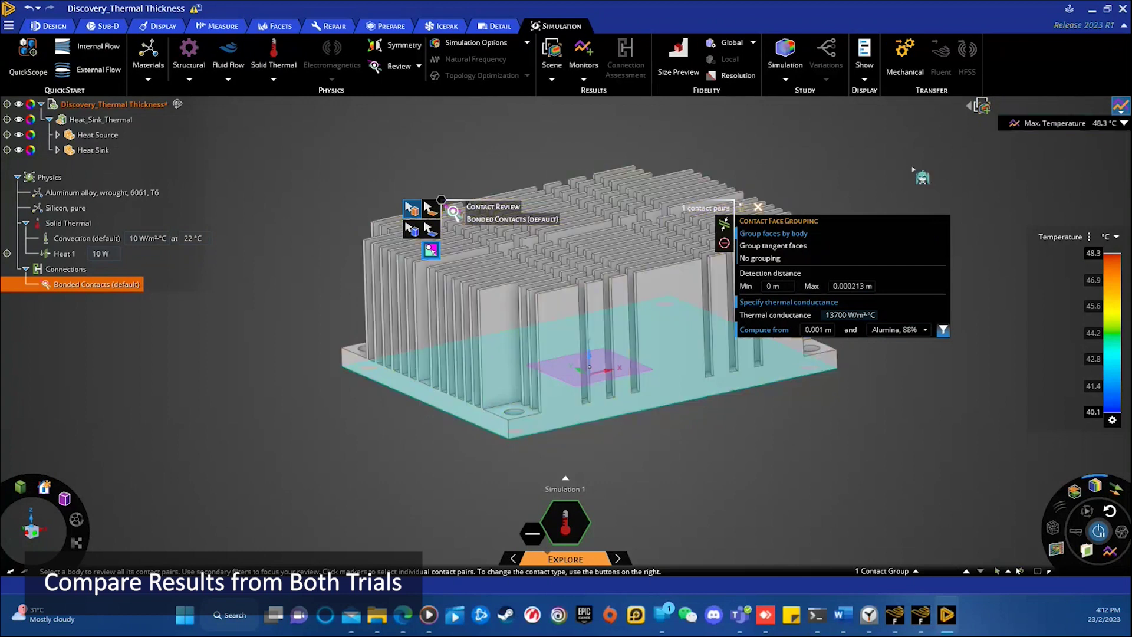
- Read both runs on the Max. Temperature chart: 59.4 °C with TIM, 48.3 °C with alumina
{"action": "left_click", "coordinate": [1105, 125]}
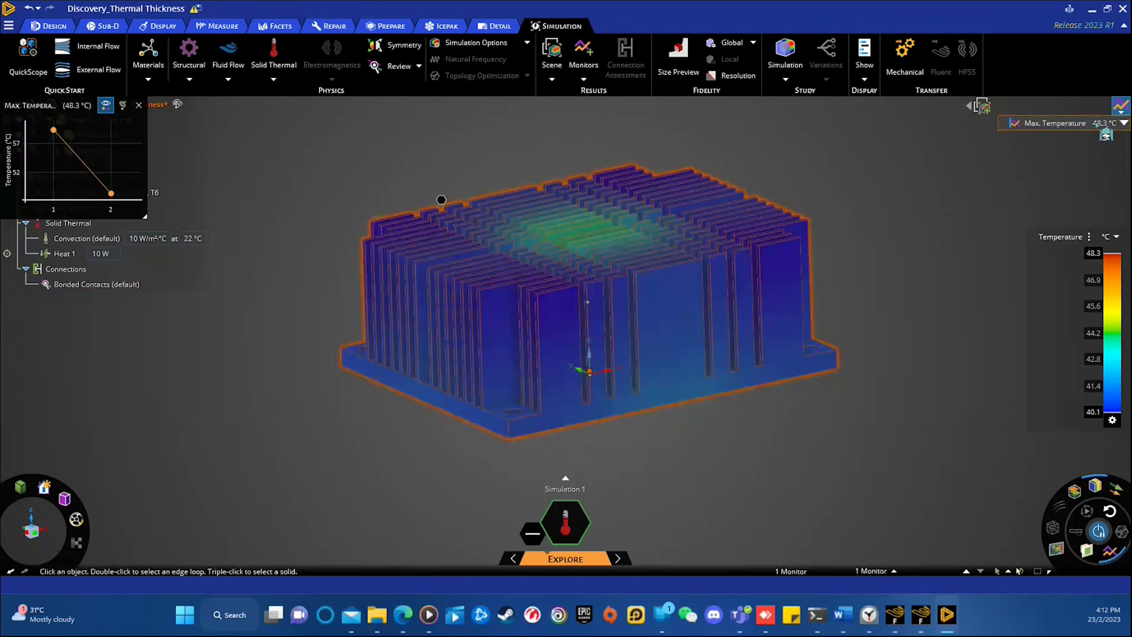
{"action": "left_click", "coordinate": [1120, 107]}
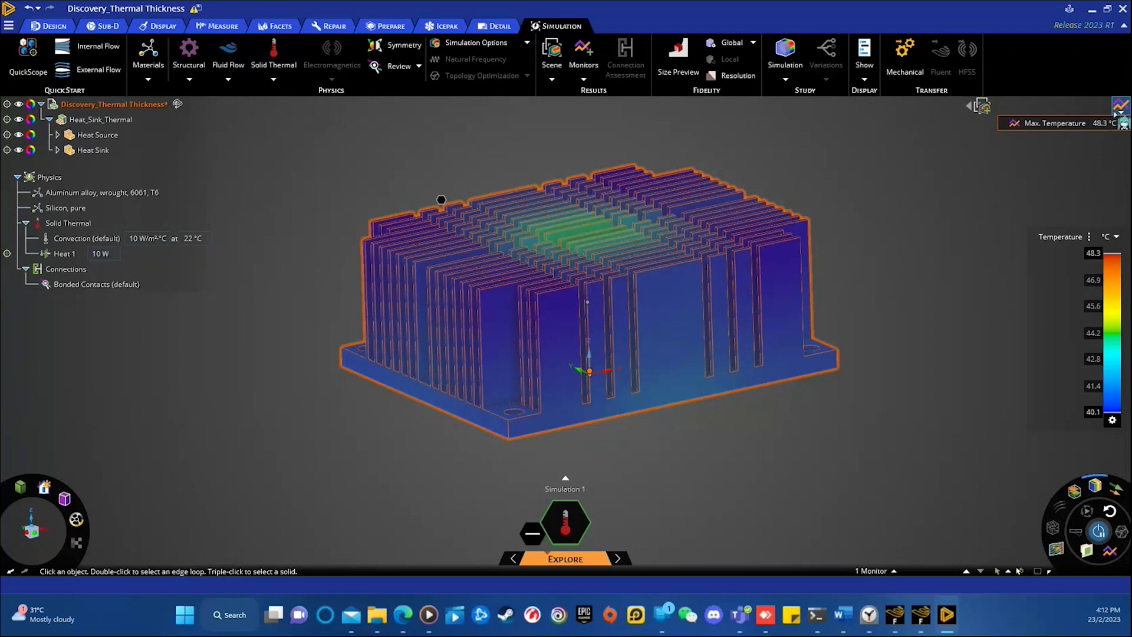
{"action": "left_click", "coordinate": [1123, 125]}
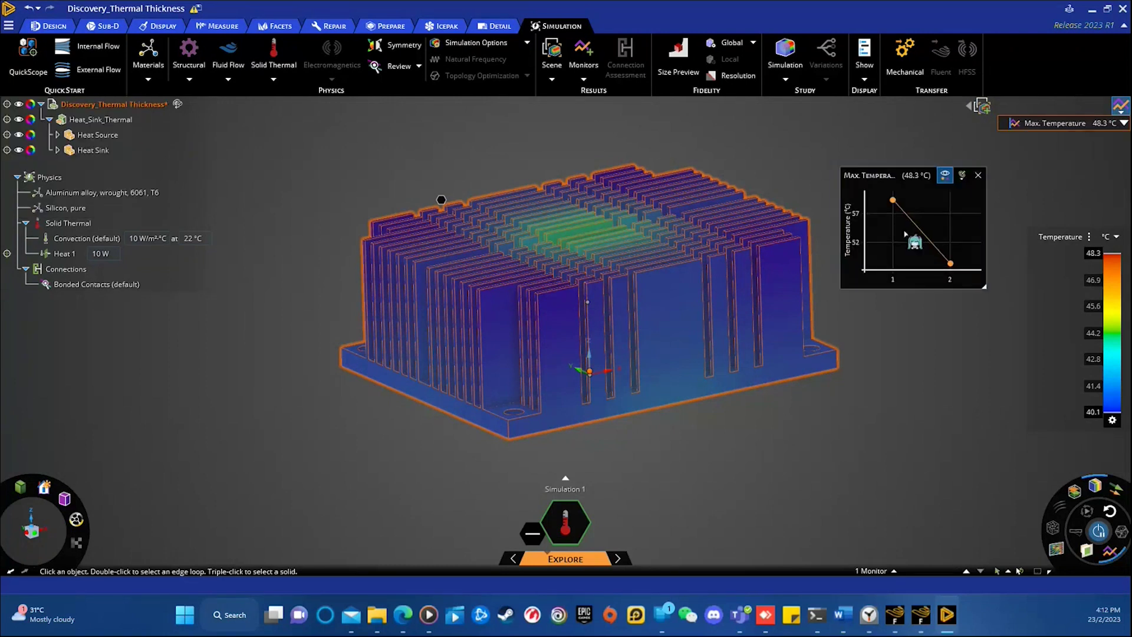
{"action": "mouse_move", "coordinate": [893, 201]}
{"action": "mouse_move", "coordinate": [951, 266]}
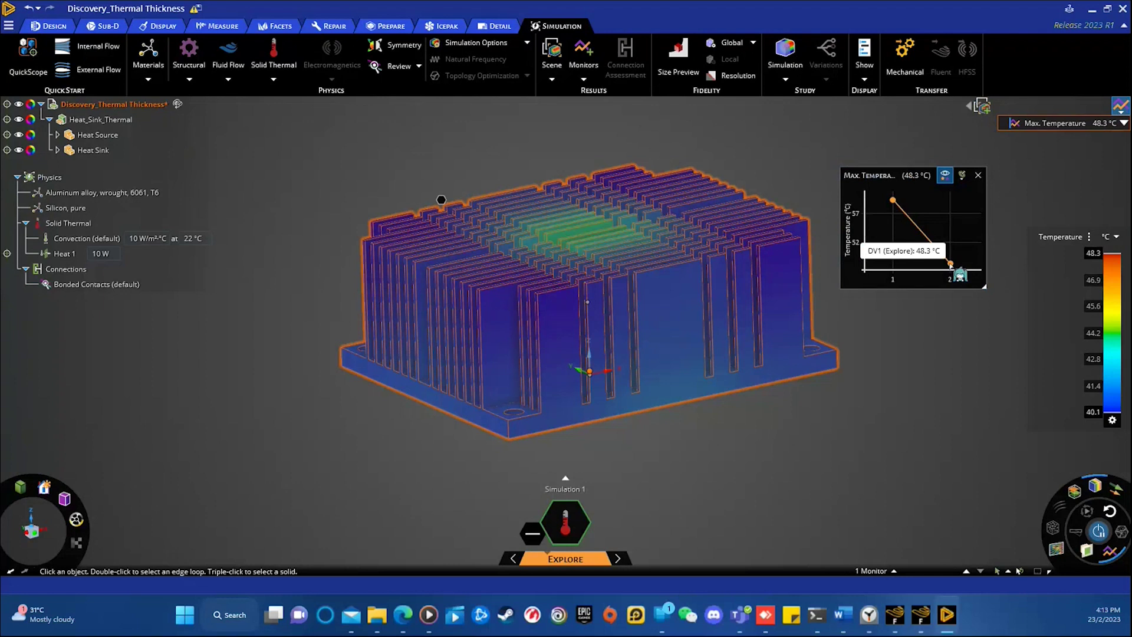